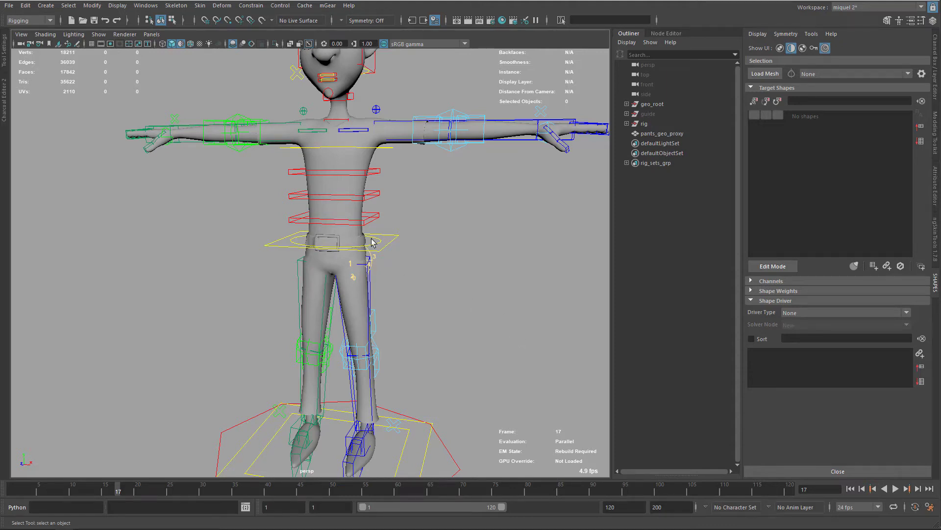
Step: Load the pants_geo_proxy mesh with its blend shape setup into the SHAPES editor
scroll(395, 339, up, 5)
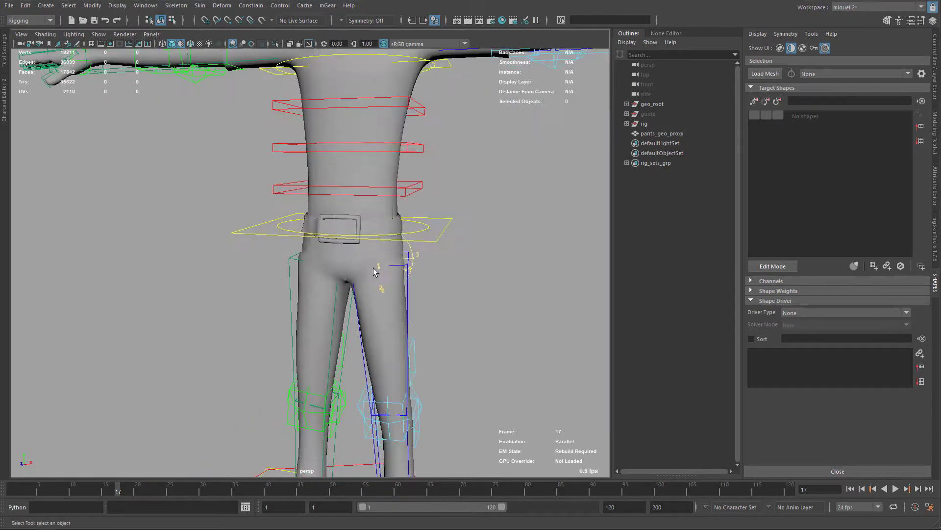
click(375, 281)
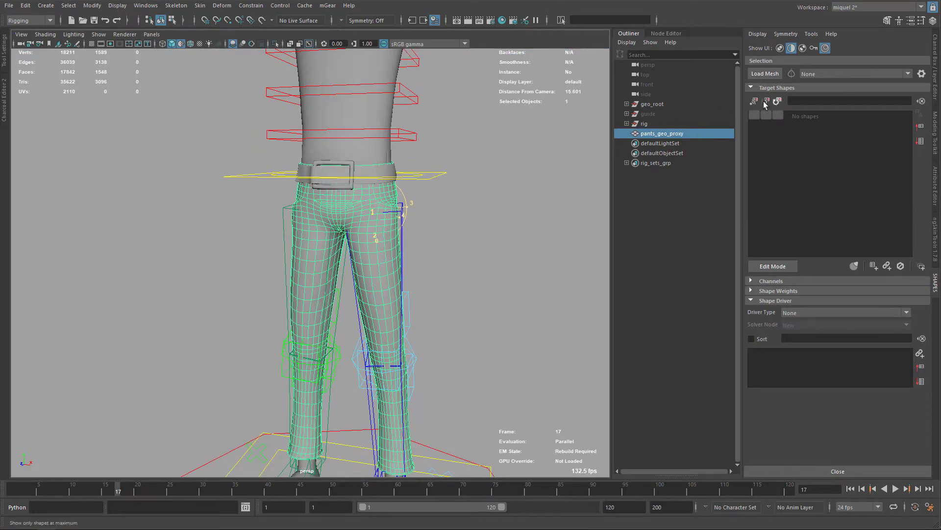
click(764, 73)
alt+middle_drag(378, 243, 487, 236)
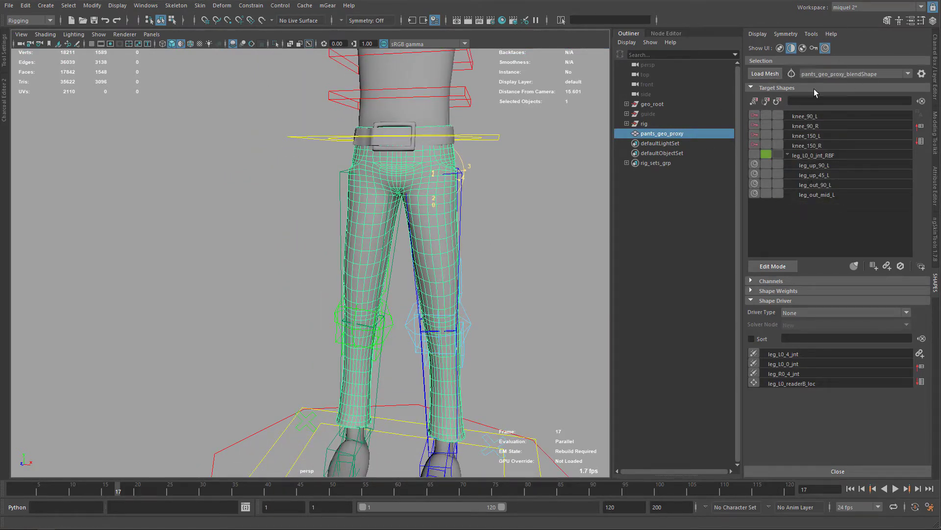
scroll(528, 165, up, 3)
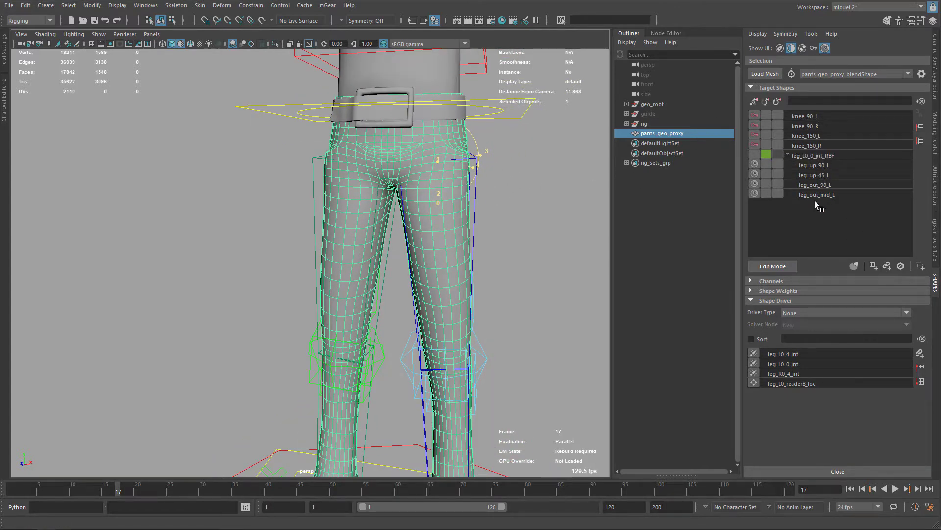
Step: Create the RBF opposite of the left leg shapes, starting from the leg_up_90_L target
click(814, 165)
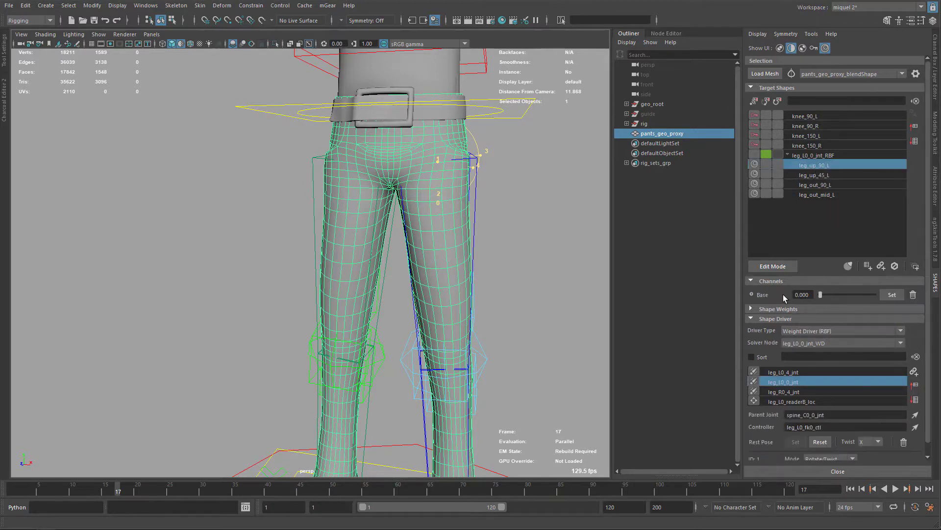
right_click(752, 295)
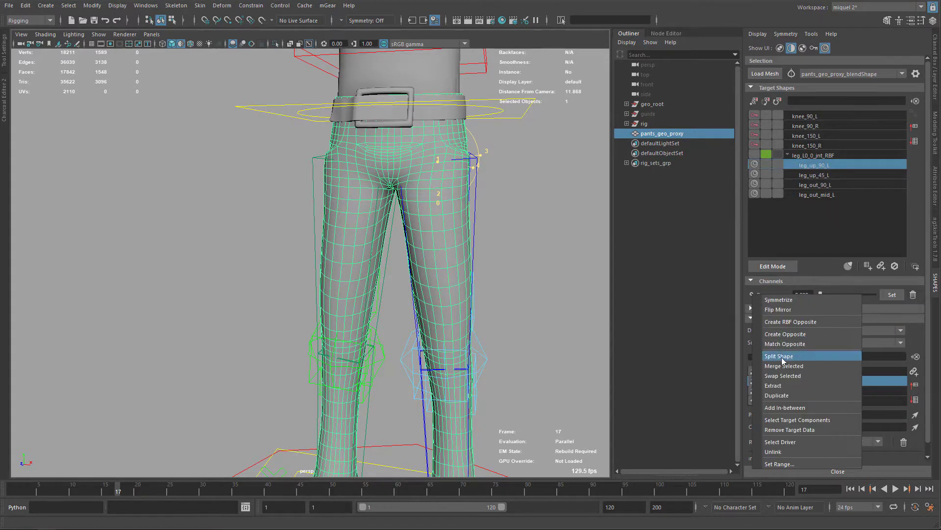
click(788, 324)
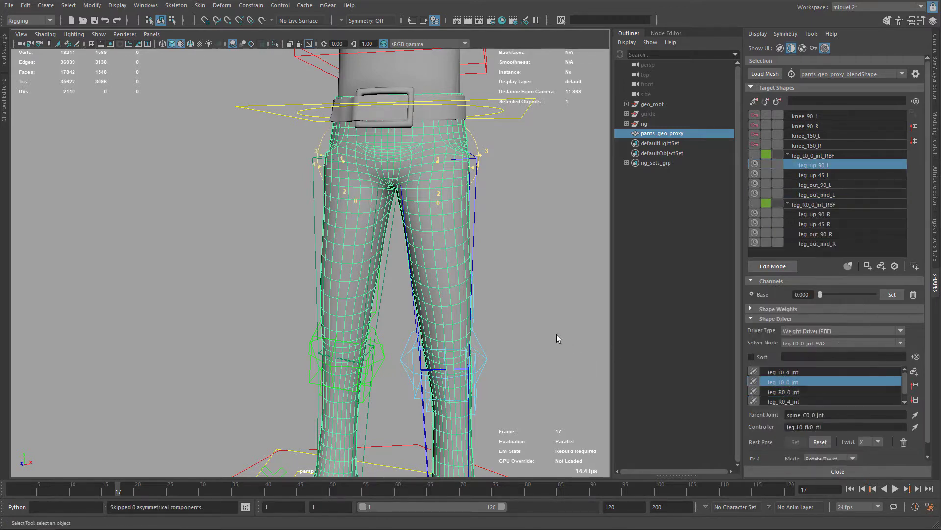
Step: Test the mirrored shapes by rotating the right leg control up about 87 degrees, and undo the rotation
alt+drag(479, 284, 418, 260)
click(349, 241)
key(e)
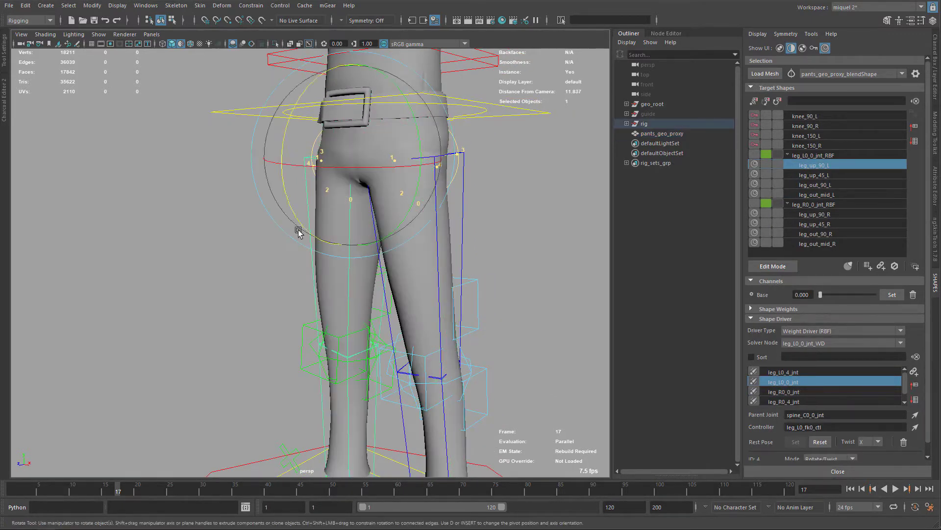
drag(290, 204, 289, 94)
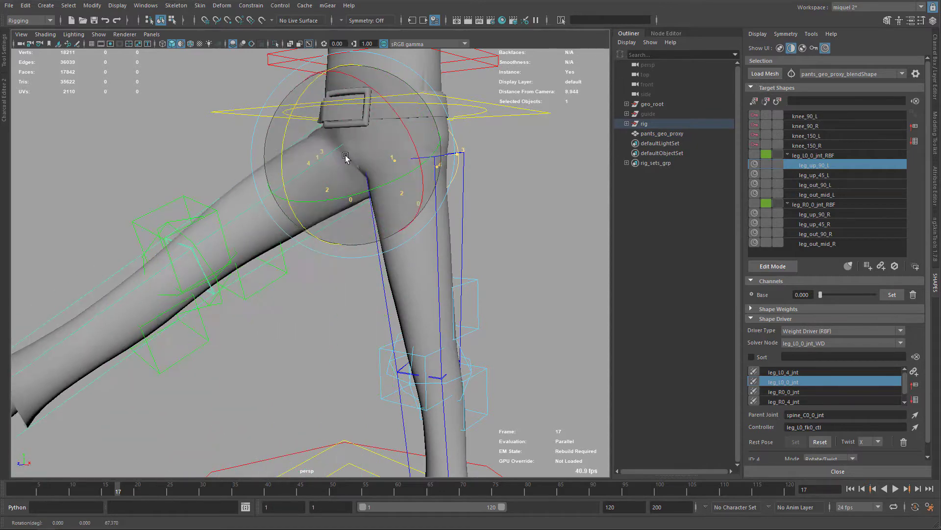
key(ctrl+z)
alt+middle_drag(329, 190, 318, 147)
key(q)
alt+middle_drag(425, 161, 394, 224)
alt+right_drag(396, 227, 510, 131)
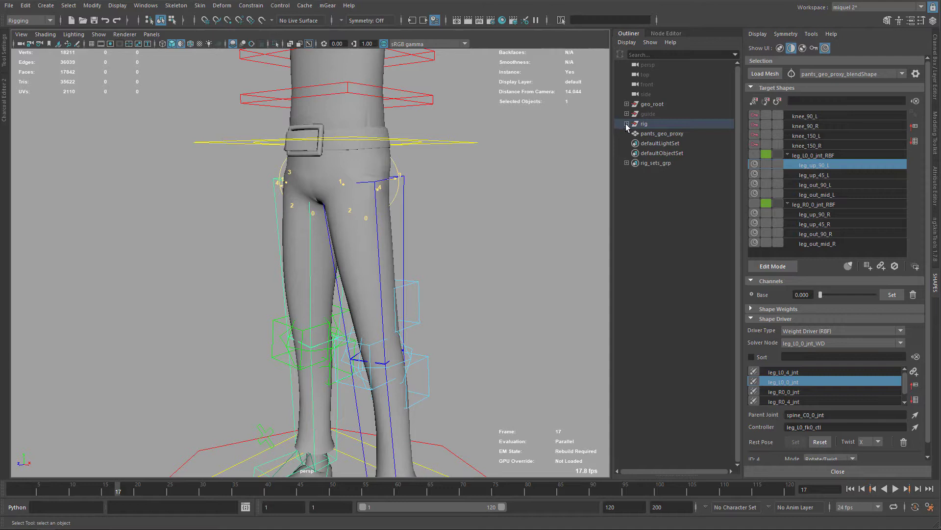
Step: Unhide pants_geo inside the geo_root group and hide pants_geo_proxy
click(627, 104)
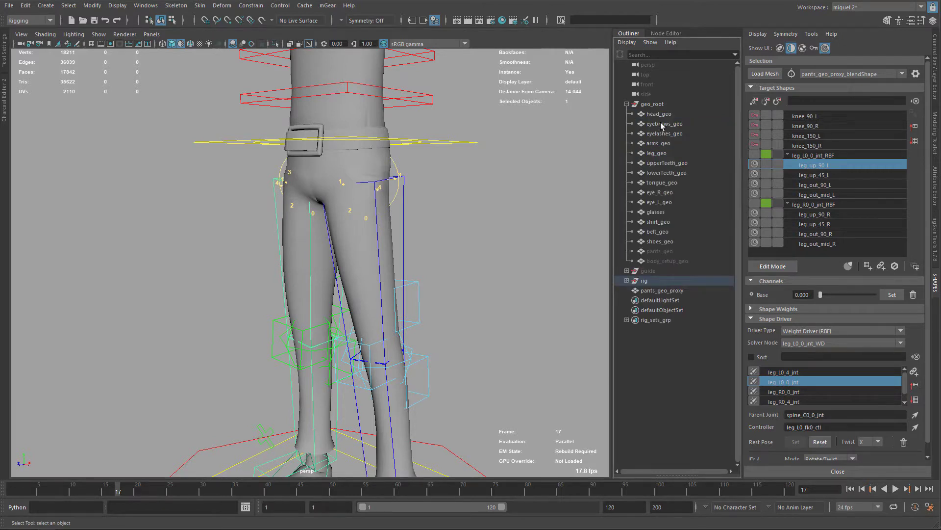
click(660, 253)
key(shift+h)
alt+middle_drag(408, 289, 415, 207)
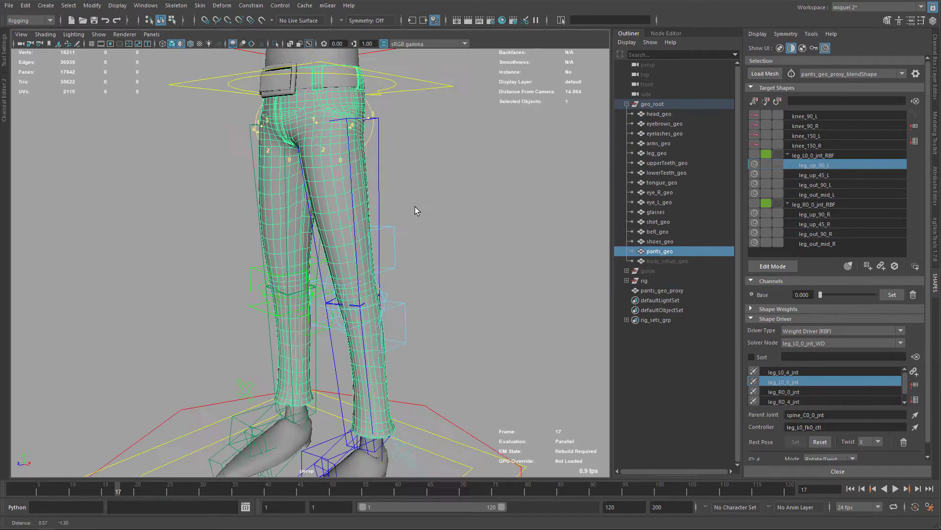
alt+drag(415, 207, 430, 207)
click(655, 293)
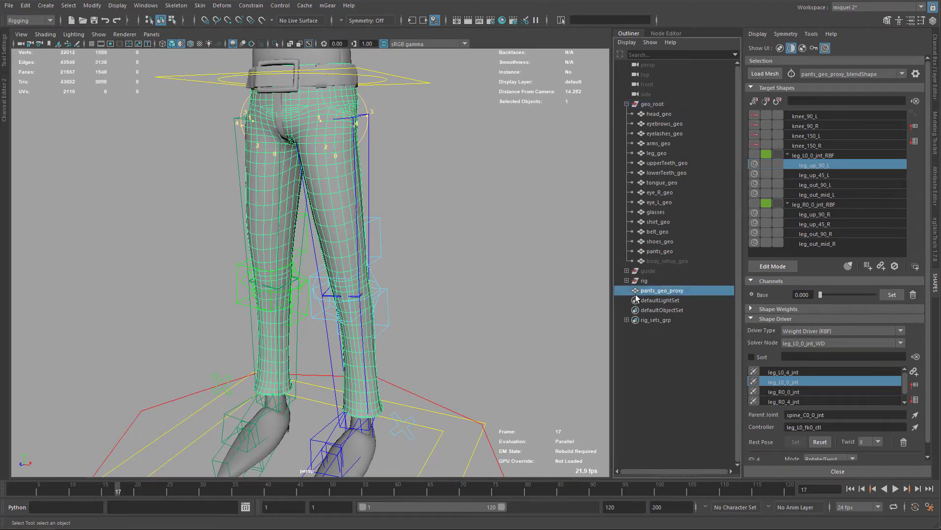
key(ctrl+h)
alt+middle_drag(390, 135, 416, 174)
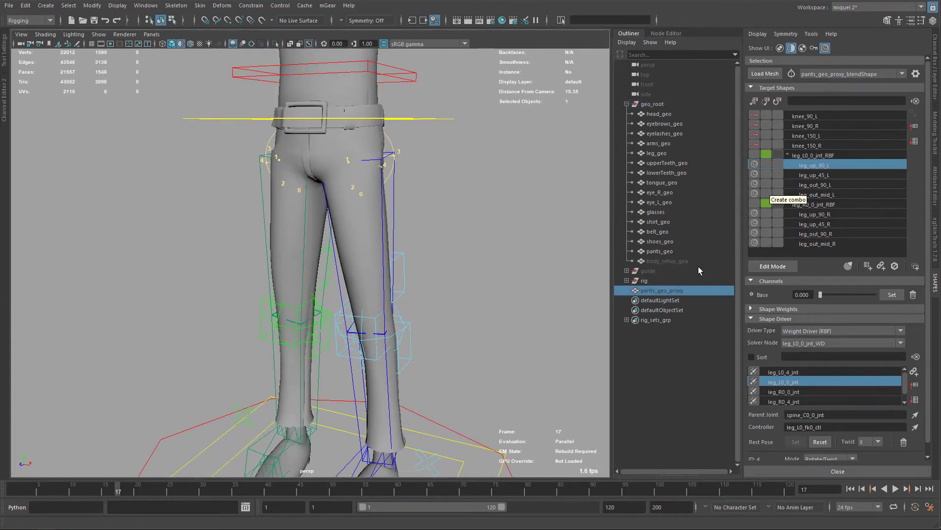
Step: Transfer the shape setup to pants_geo with target node Create New, transfer mode Transfer All and all targets
click(660, 252)
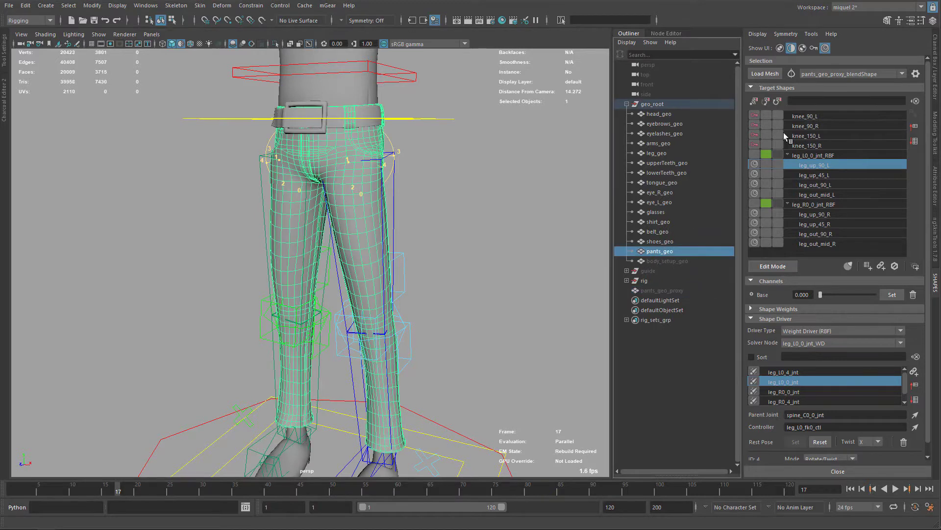
click(813, 35)
click(835, 86)
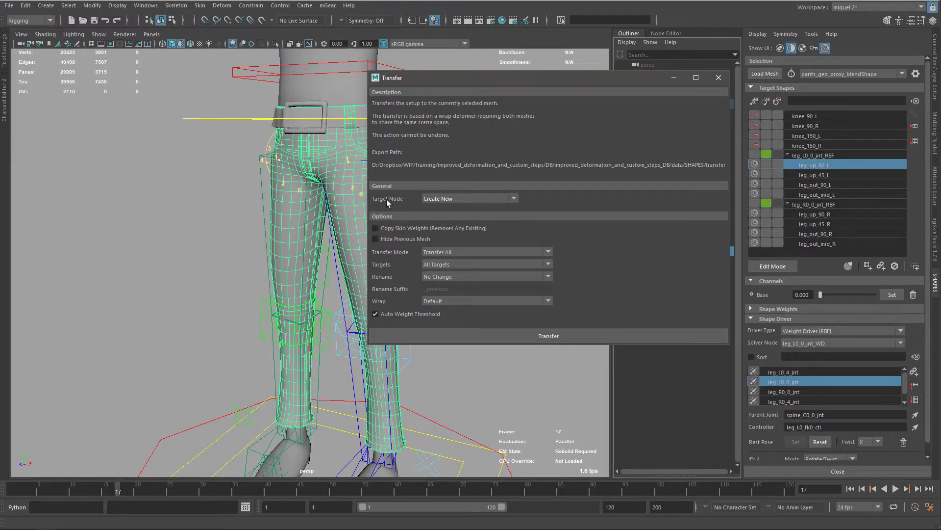
click(451, 199)
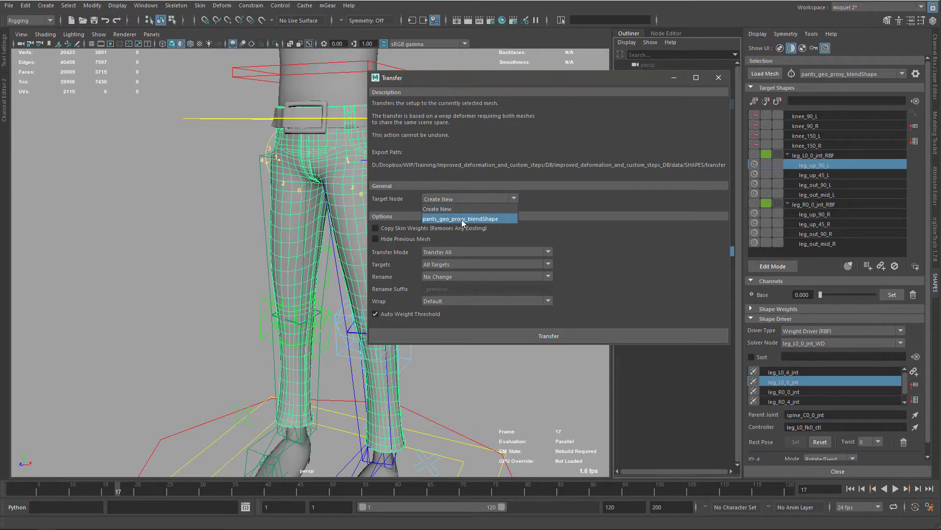
click(575, 197)
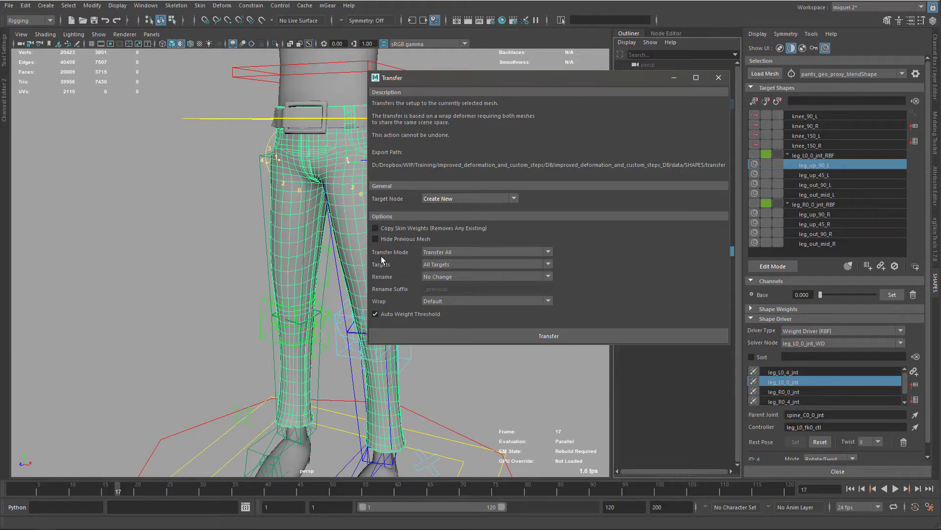
click(466, 253)
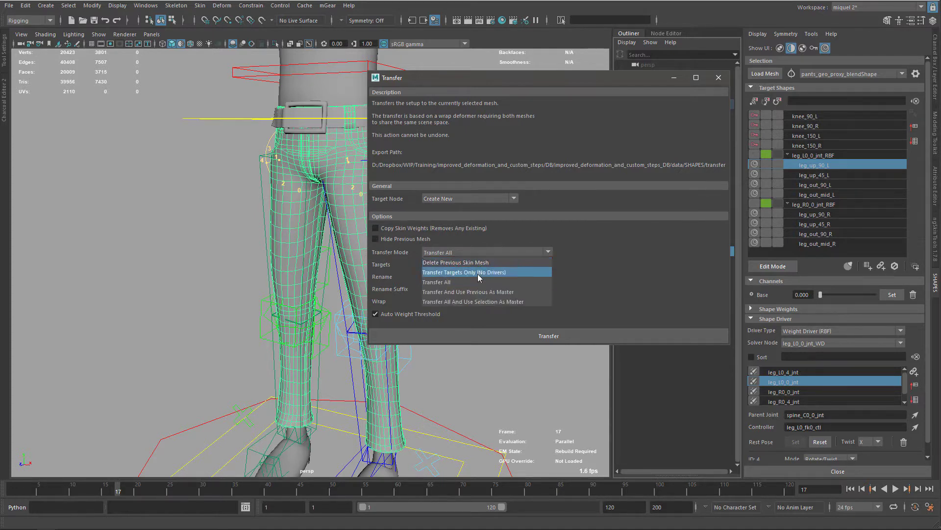
click(460, 283)
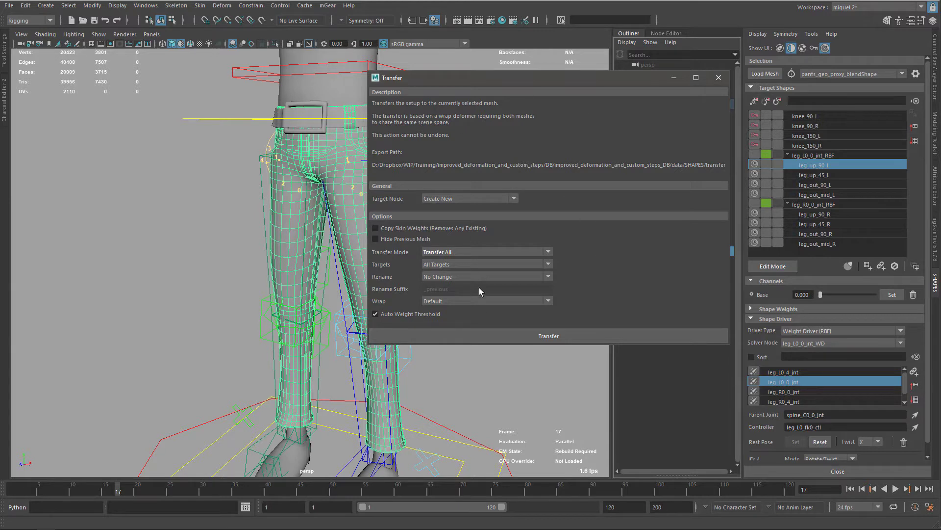
click(473, 336)
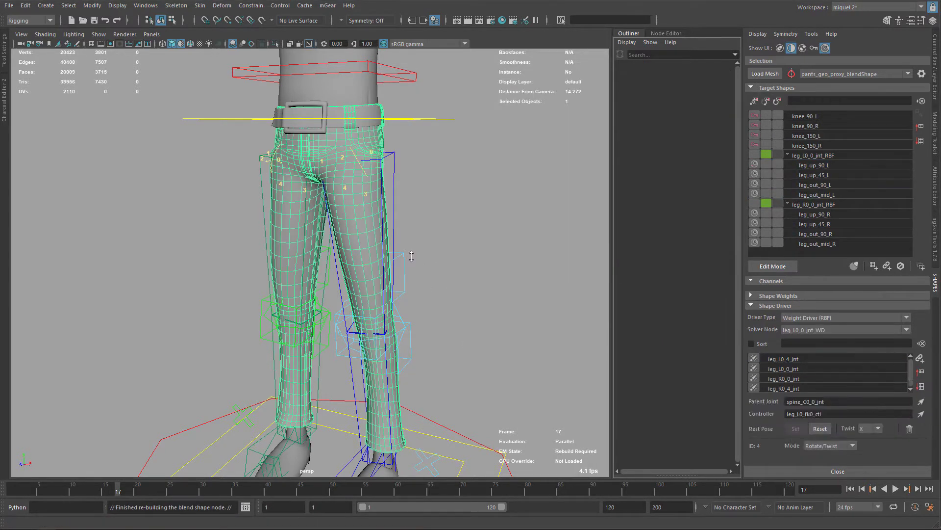
Step: Reload pants_geo_proxy into the SHAPES editor to check its remaining setup, and delete the proxy mesh
click(412, 256)
click(663, 291)
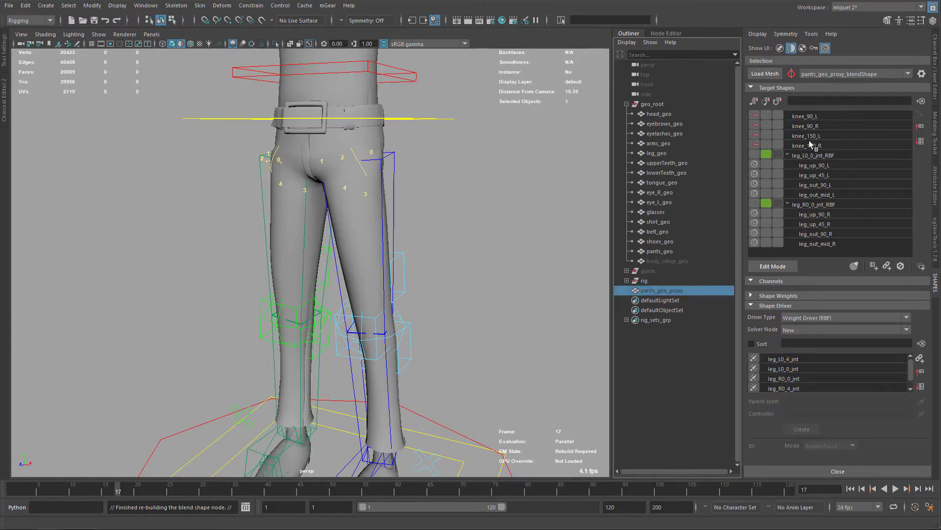
click(661, 252)
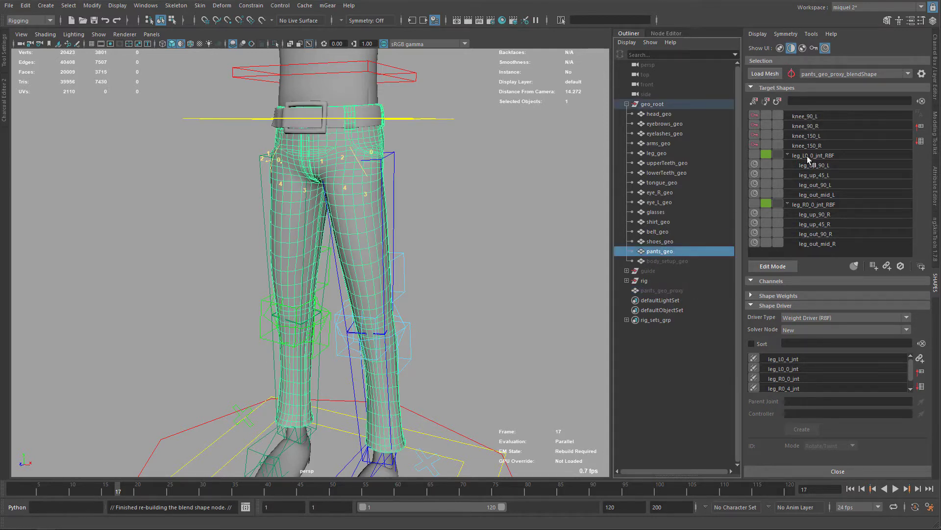
click(652, 290)
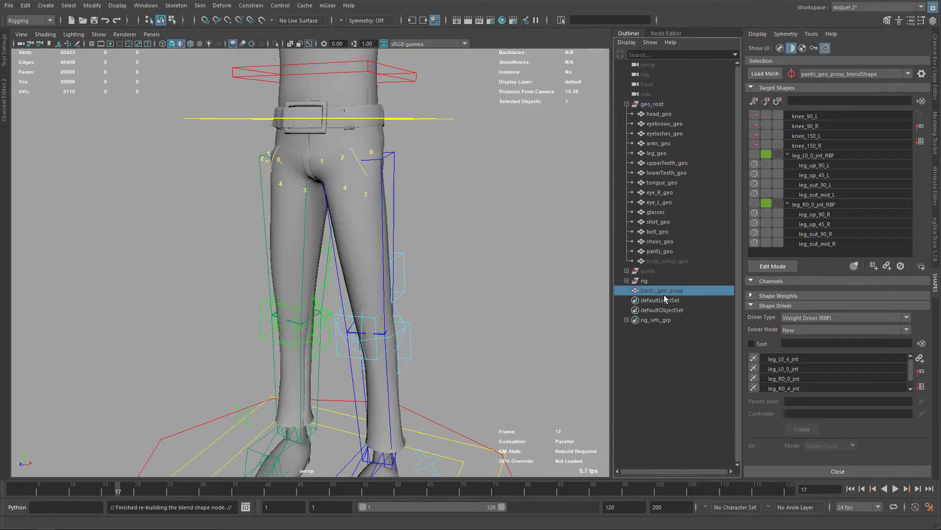
click(772, 76)
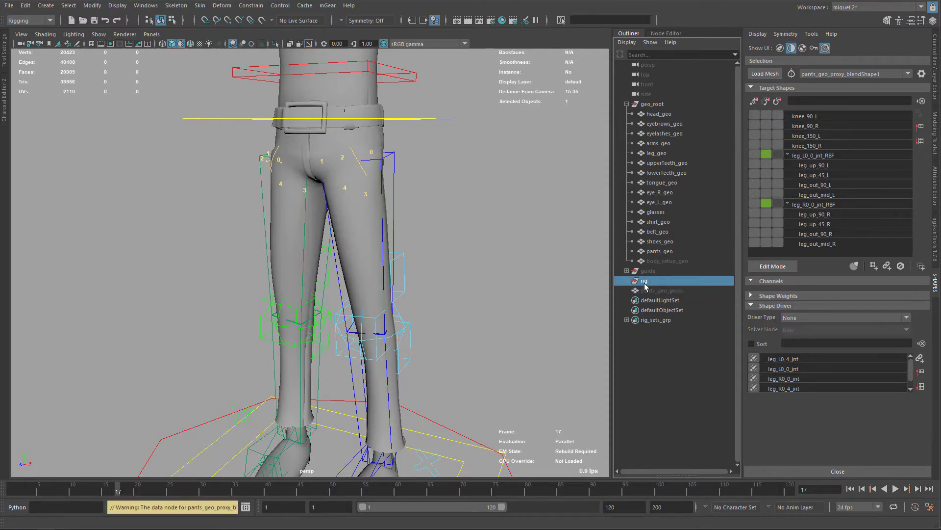
key(Delete)
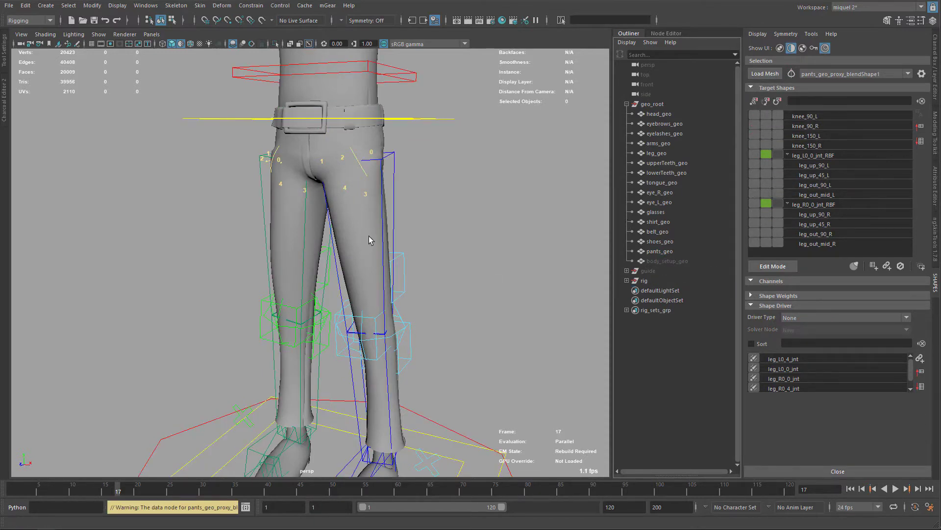
Step: Rotate the left leg's upper control forward about 81 degrees and display the wireframe over the shaded model
alt+drag(369, 236, 511, 219)
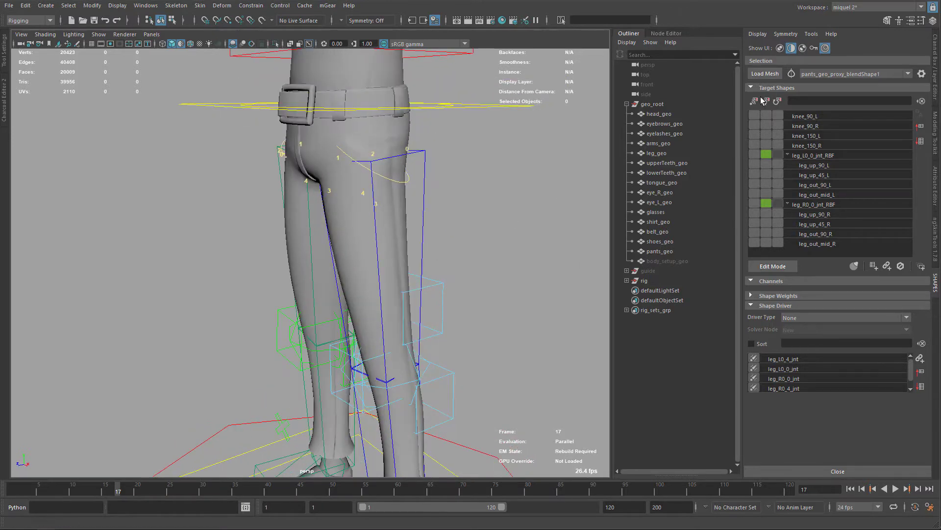
click(660, 251)
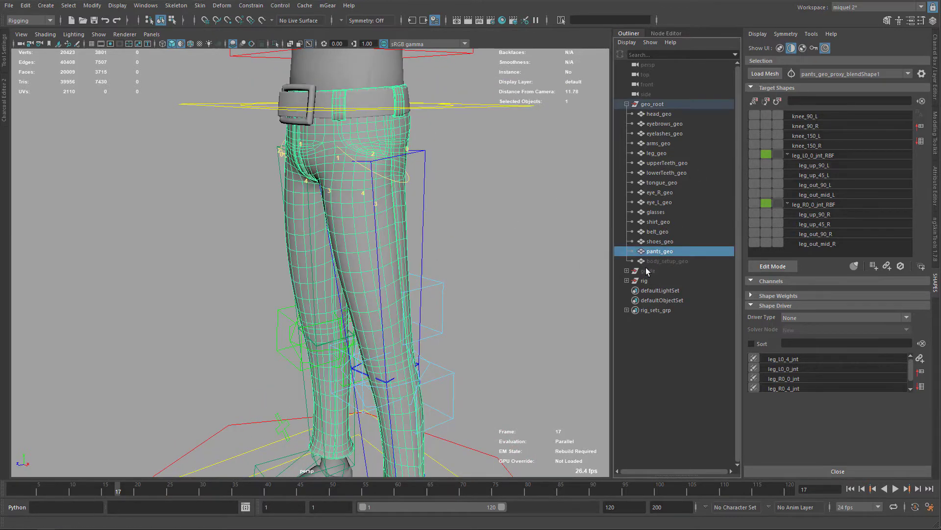
alt+middle_drag(435, 224, 461, 222)
click(454, 215)
key(e)
drag(357, 202, 363, 114)
key(alt+5)
mouse_move(417, 135)
alt+mouse_down()
mouse_move(403, 183)
mouse_move(375, 100)
mouse_move(338, 90)
mouse_move(363, 206)
mouse_move(365, 123)
alt+mouse_up()
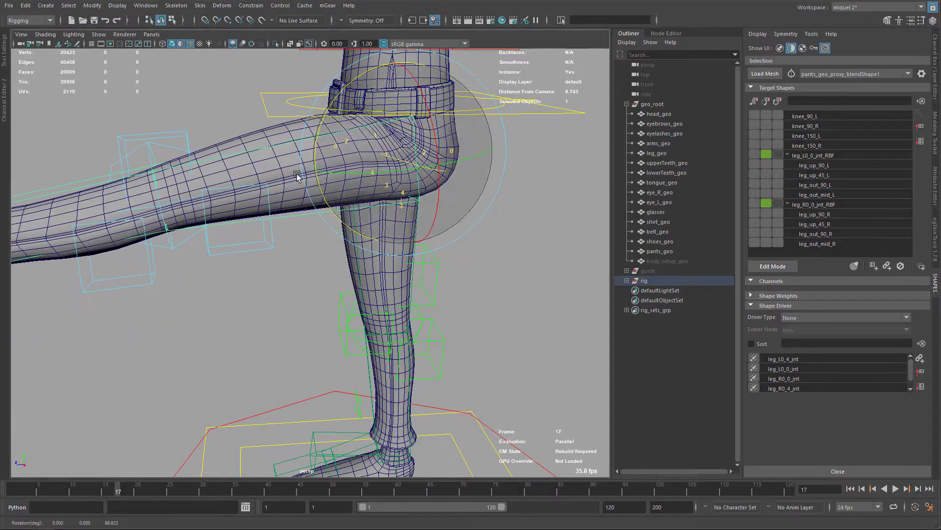
Step: Bend the left knee by rotating its control to test the transferred knee shapes on the pants
alt+middle_drag(105, 185, 206, 172)
click(232, 142)
drag(217, 117, 297, 206)
alt+middle_drag(467, 118, 429, 170)
alt+drag(430, 170, 434, 169)
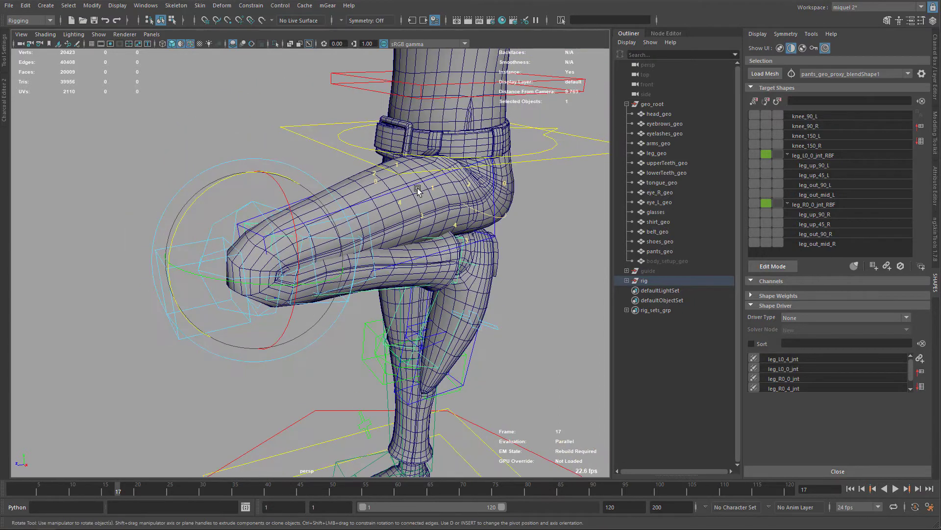
Step: Select both posed left leg controls and return the leg to its rest pose
shift+click(374, 198)
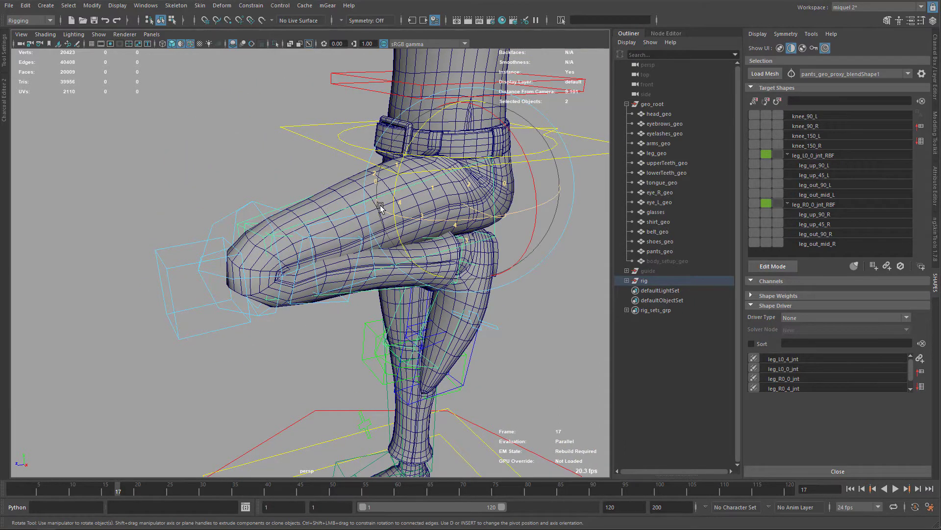
key(ctrl+z)
alt+middle_drag(416, 252, 420, 206)
alt+right_drag(413, 185, 425, 158)
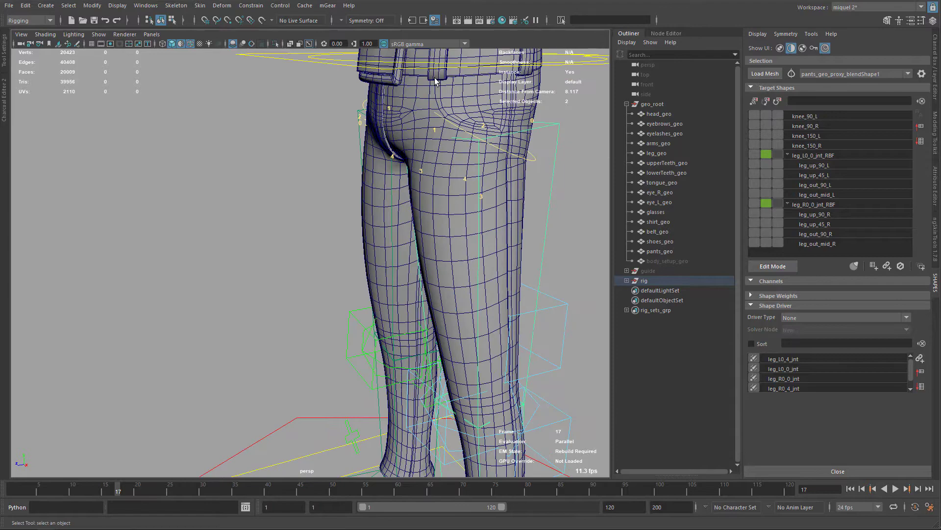
alt+middle_drag(435, 80, 428, 110)
Step: Rotate the left leg's upper control forward and adjust its direction to inspect the pants' deformation around the hip
click(432, 112)
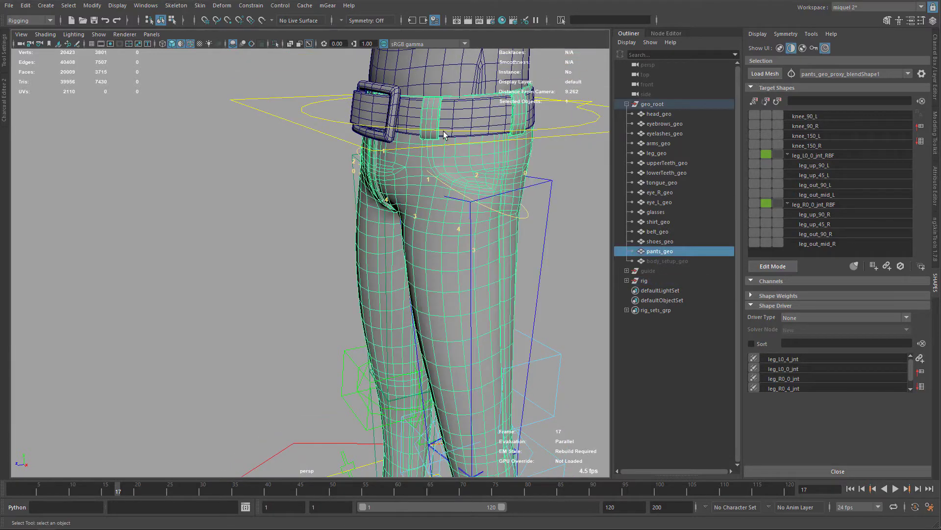
click(544, 247)
key(e)
drag(407, 168, 452, 163)
alt+right_drag(452, 163, 412, 155)
alt+middle_drag(411, 155, 368, 221)
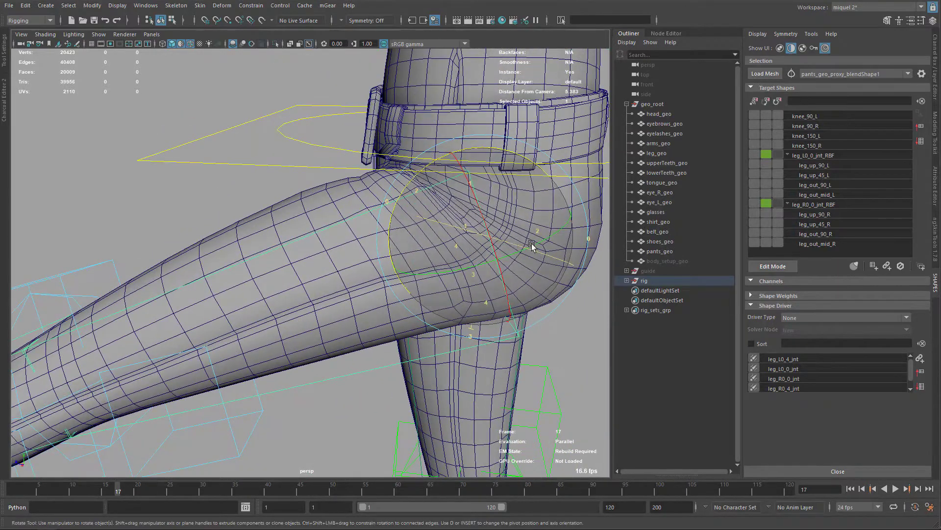
drag(532, 246, 584, 204)
alt+right_drag(530, 214, 476, 120)
key(q)
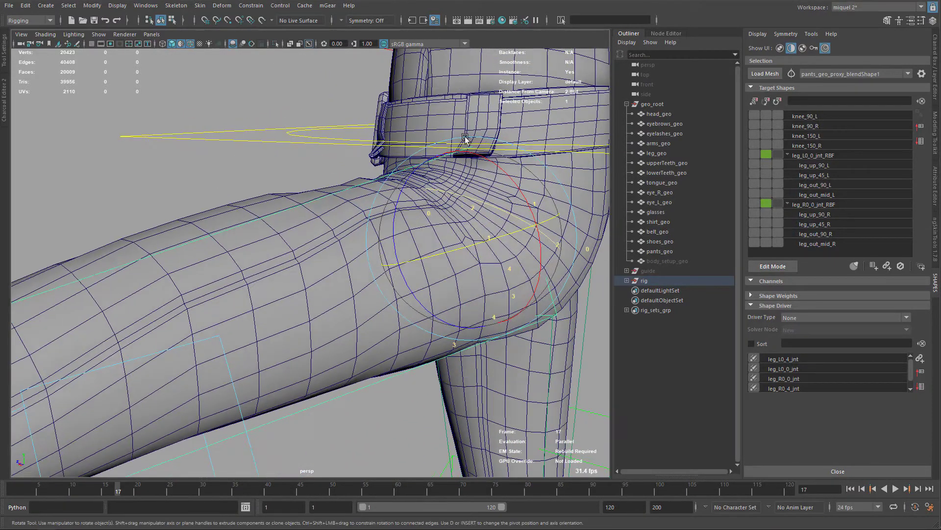
Step: Examine how pants_geo's belt loops deform around the belt while the left leg is raised
click(476, 120)
alt+middle_drag(477, 120, 456, 140)
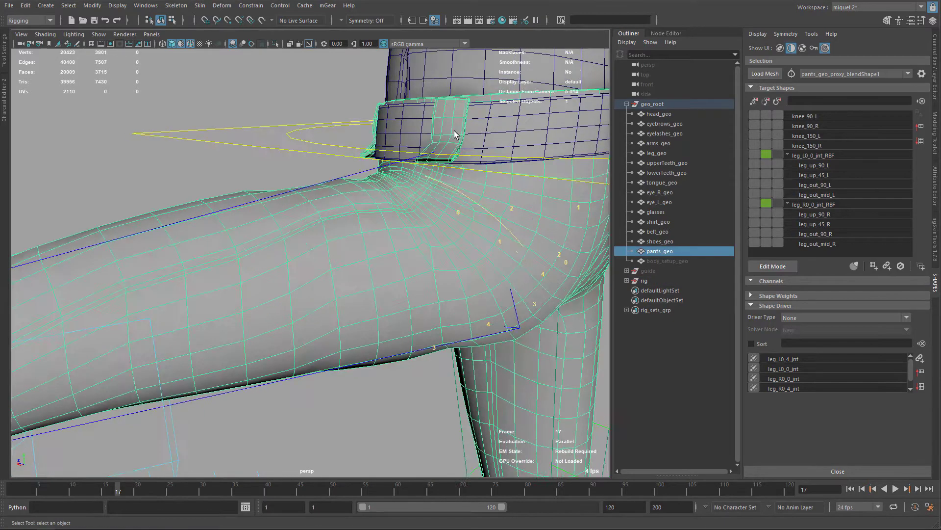
mouse_move(405, 163)
alt+middle_down()
mouse_move(430, 147)
mouse_move(409, 155)
alt+middle_up()
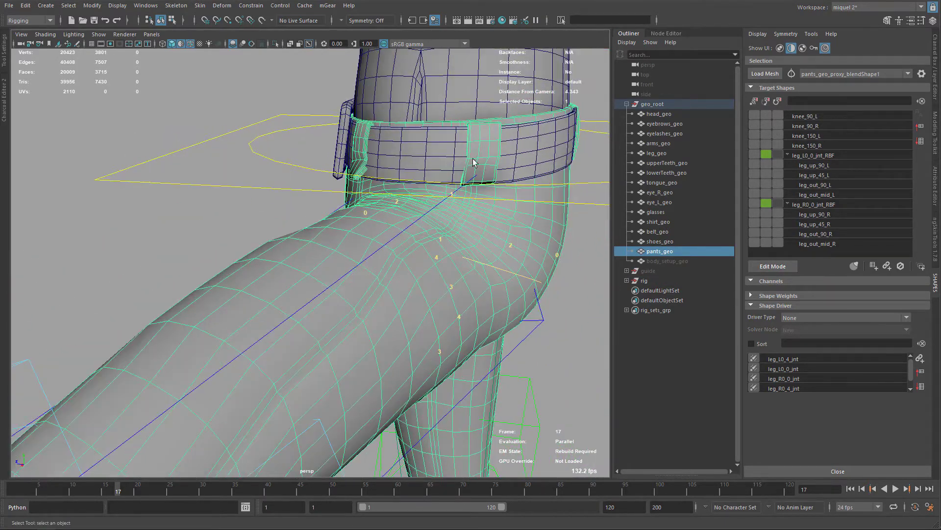
alt+drag(399, 196, 401, 244)
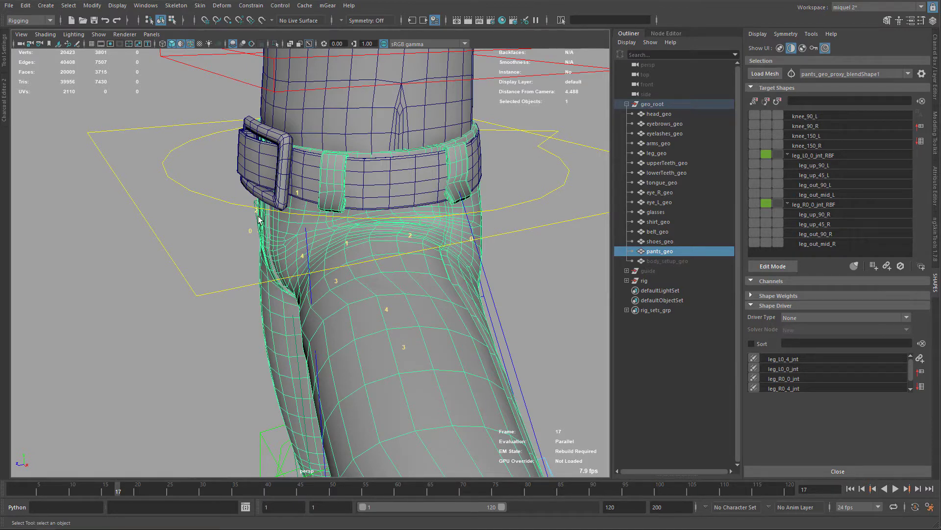
alt+drag(259, 219, 251, 192)
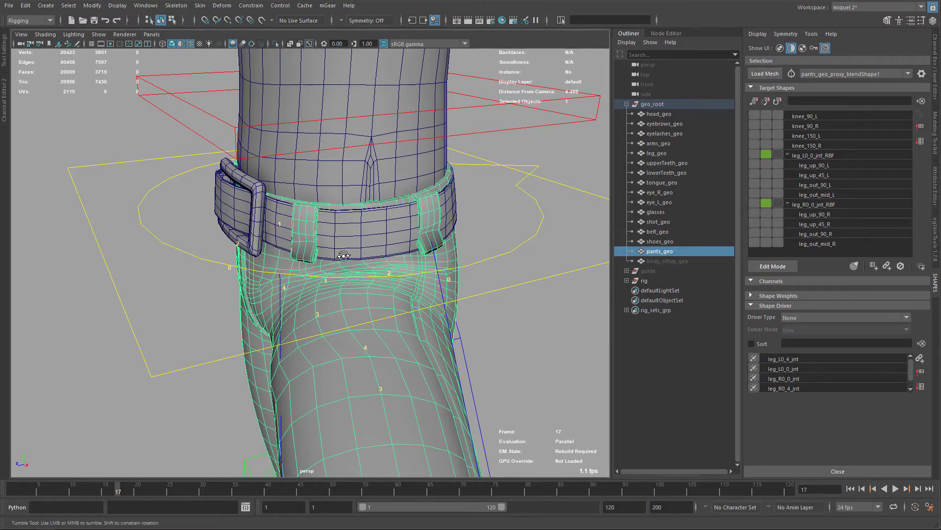
alt+drag(345, 257, 305, 263)
alt+drag(408, 296, 481, 275)
alt+drag(386, 195, 345, 273)
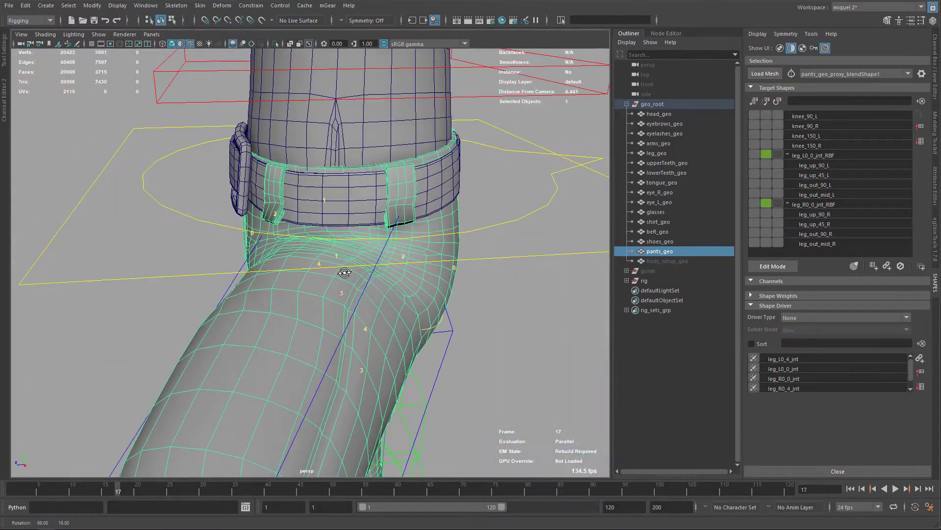
Step: Return the left leg to its rest pose and load pants_geo as the mesh in the shapes editor
click(232, 282)
alt+drag(255, 287, 478, 207)
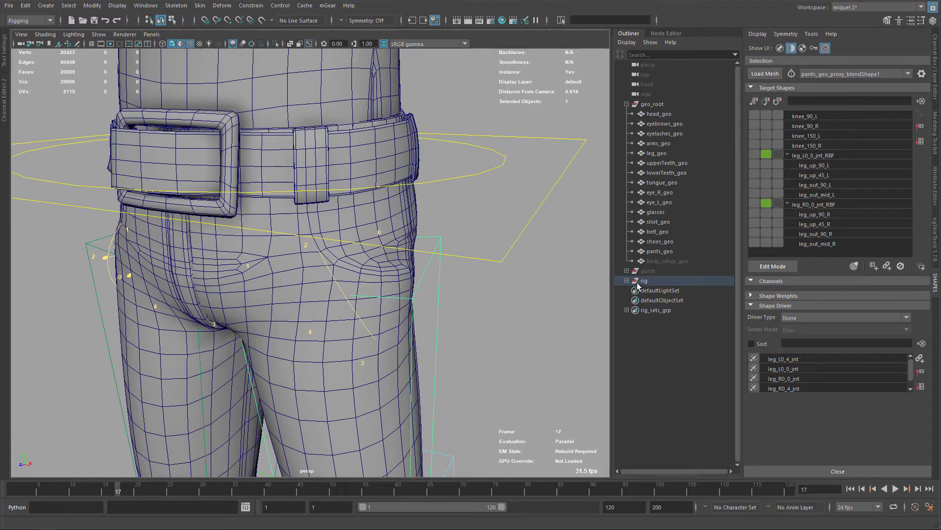
click(403, 212)
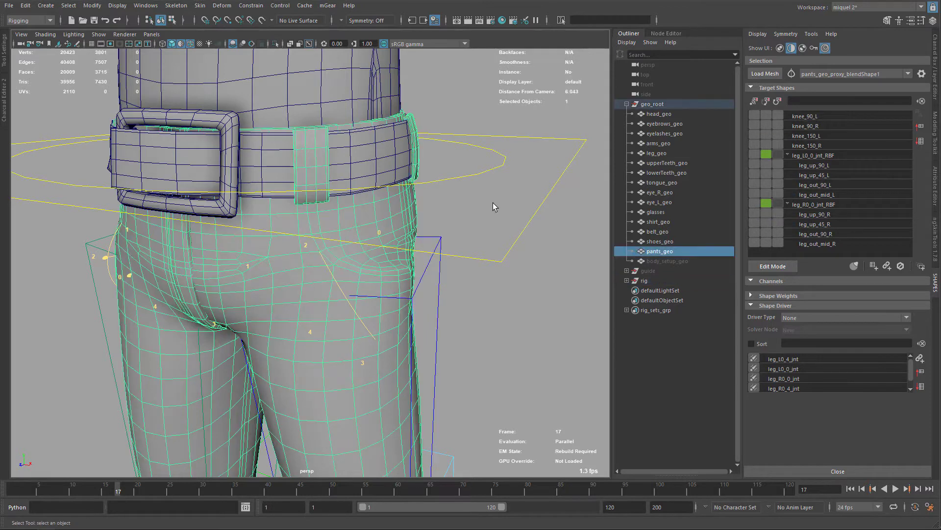
click(763, 73)
alt+drag(473, 232, 495, 223)
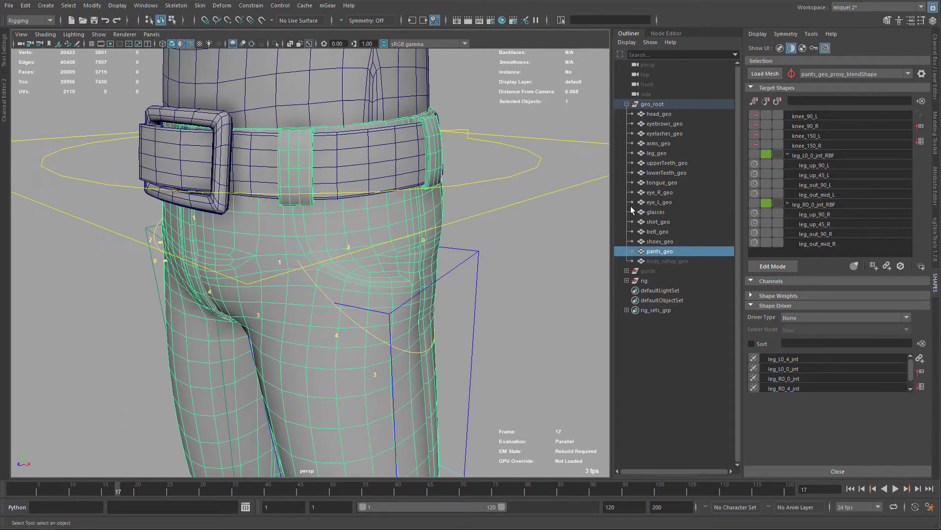
alt+drag(427, 251, 426, 285)
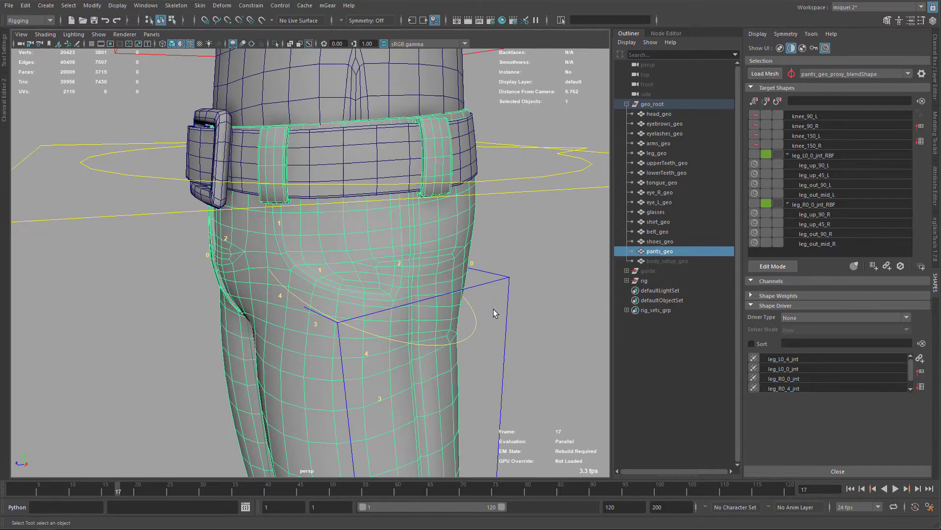
Step: Rotate the left leg's upper control forward to raise the thigh and expose the belt loop deformation
click(506, 310)
key(e)
drag(302, 244, 393, 164)
key(q)
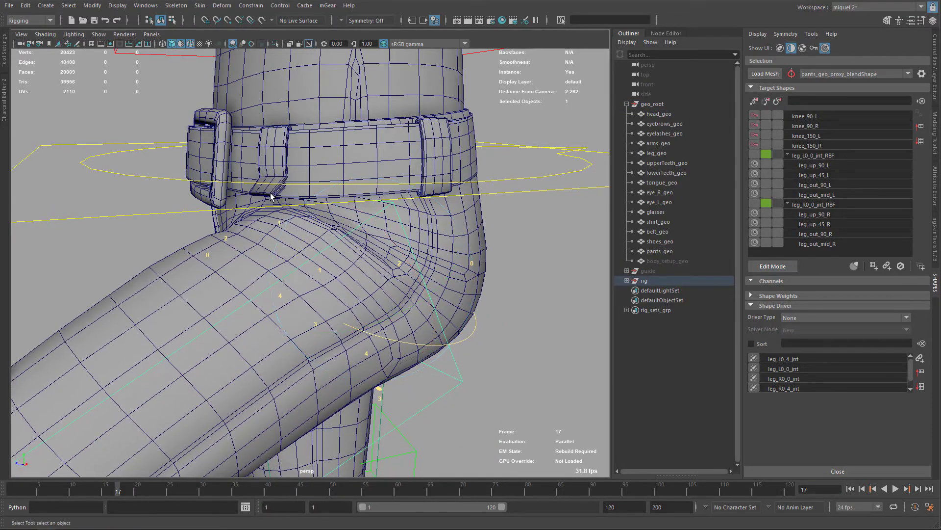
Step: Select all vertices of the left front belt loop on pants_geo and highlight the target shapes that affect them
click(269, 197)
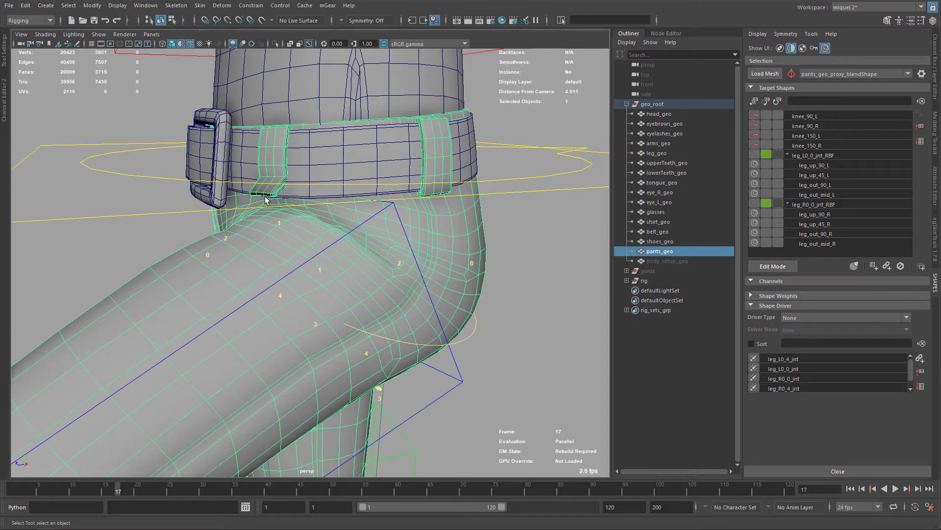
key(F8)
double_click(273, 193)
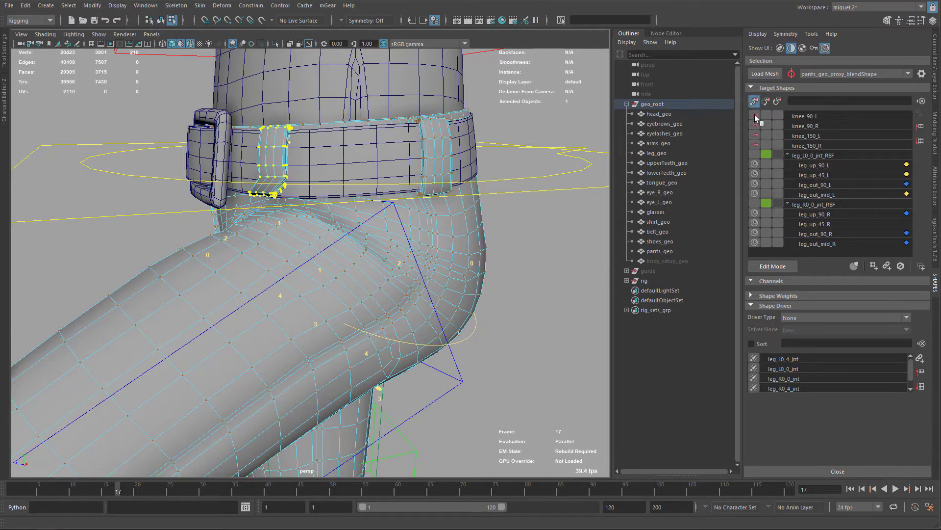
click(754, 101)
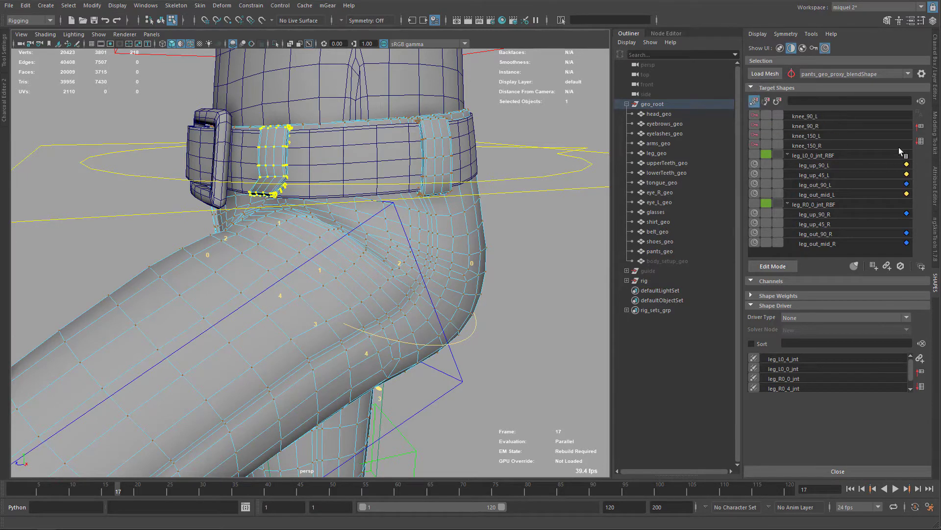
Step: Remove the leg_up_90_L target data from the selected vertices of the left front belt loop
click(819, 168)
right_click(760, 297)
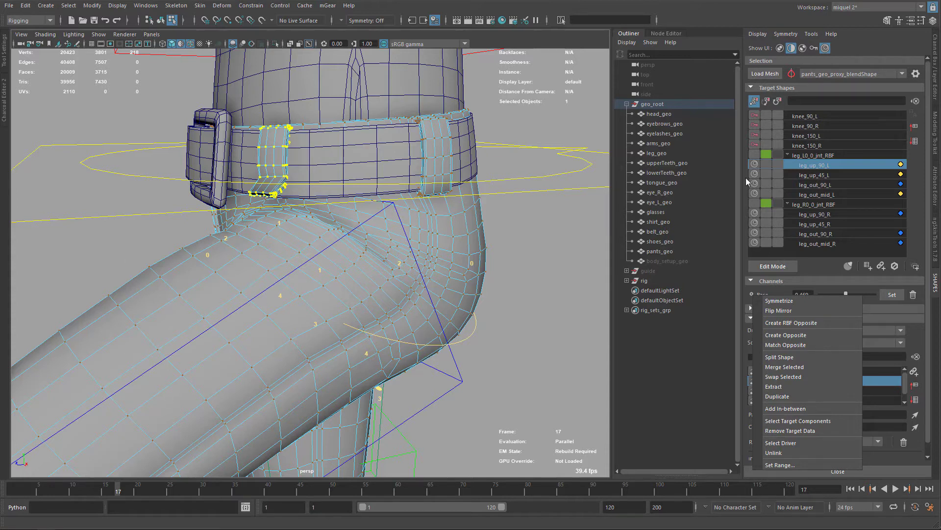
click(801, 431)
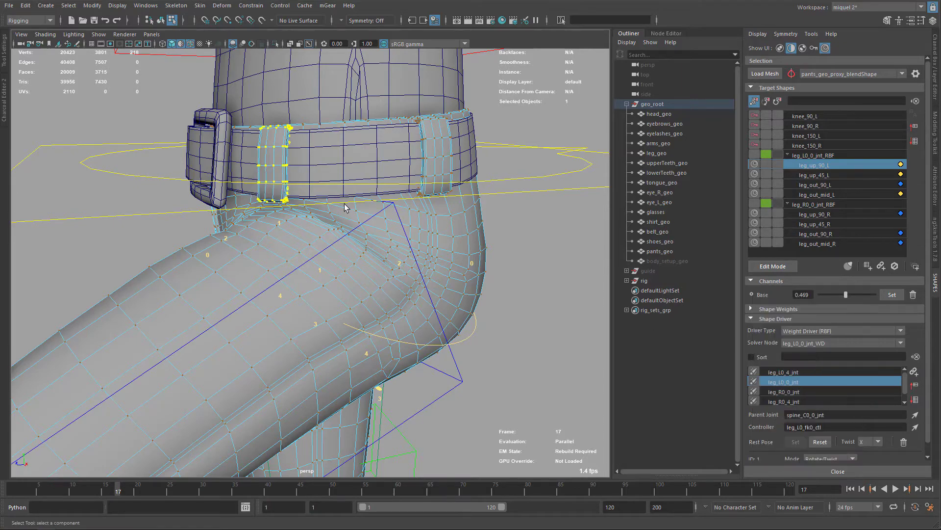
Step: Rotate the left leg's upper control to test how the corrected front belt loop follows the belt
click(347, 233)
key(e)
drag(321, 213, 315, 256)
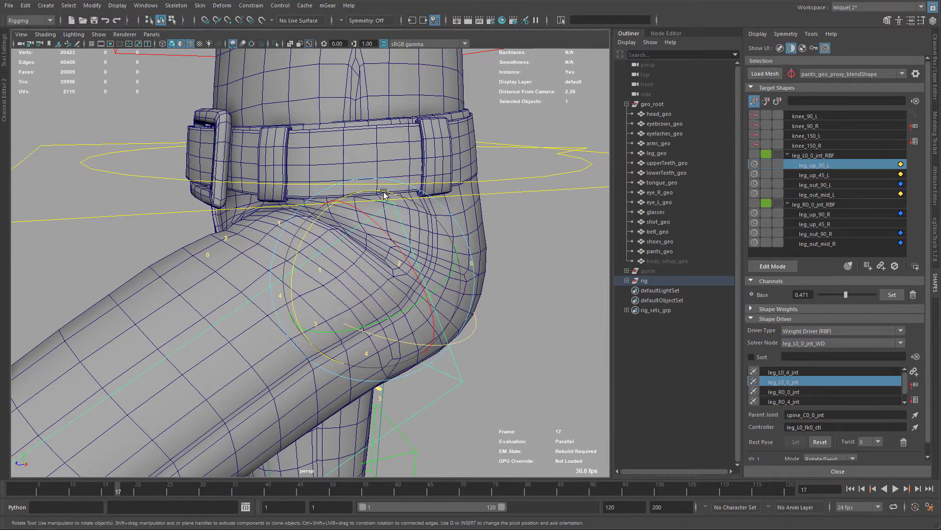
alt+drag(314, 206, 347, 228)
Step: Select the vertices of every belt loop around the waist of pants_geo
click(290, 179)
alt+middle_drag(320, 155, 353, 184)
right_drag(333, 245, 307, 247)
double_click(314, 241)
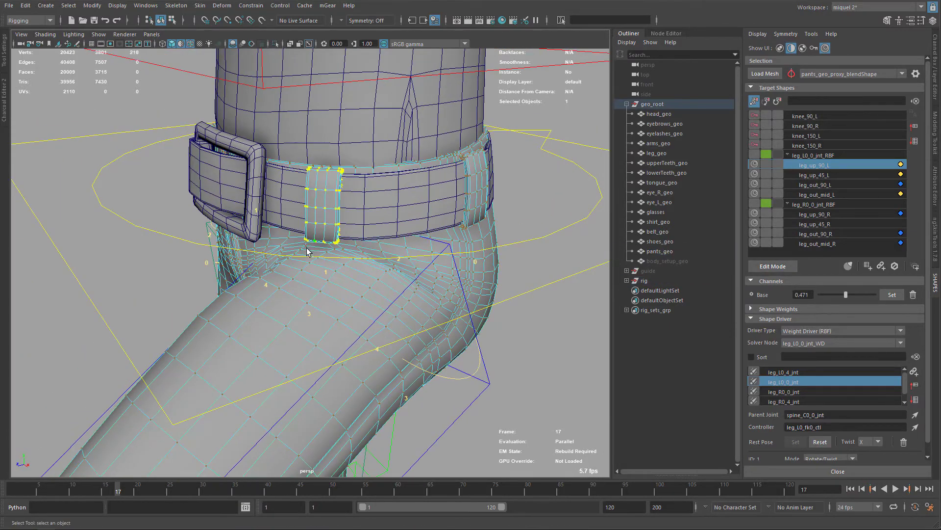
alt+drag(476, 196, 401, 226)
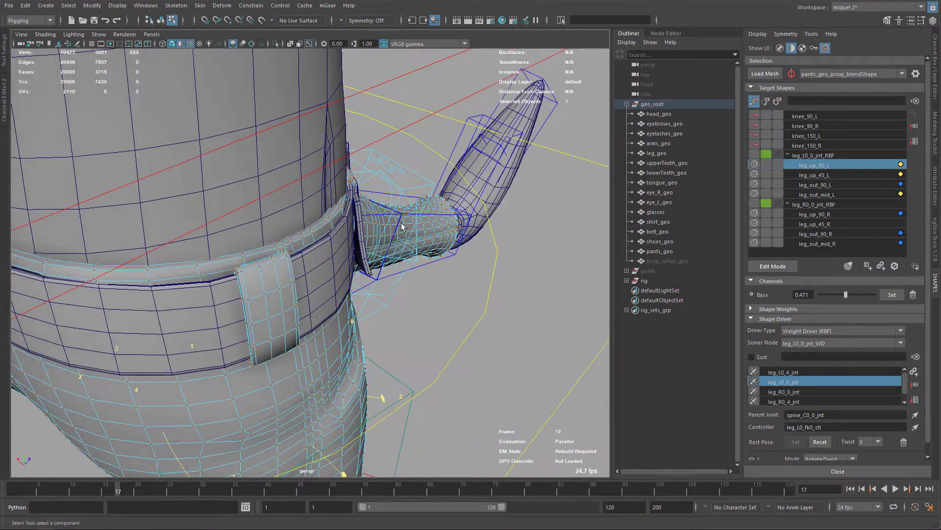
alt+drag(286, 292, 163, 222)
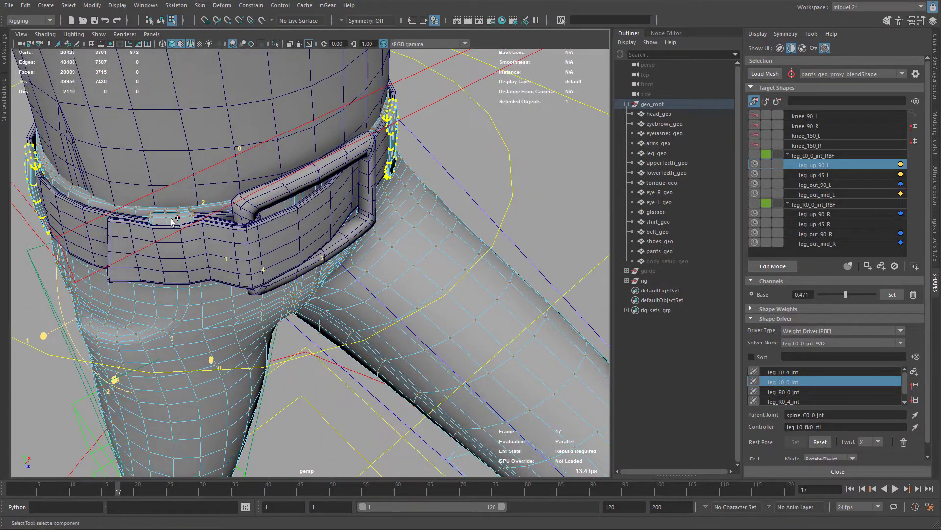
alt+drag(318, 269, 419, 236)
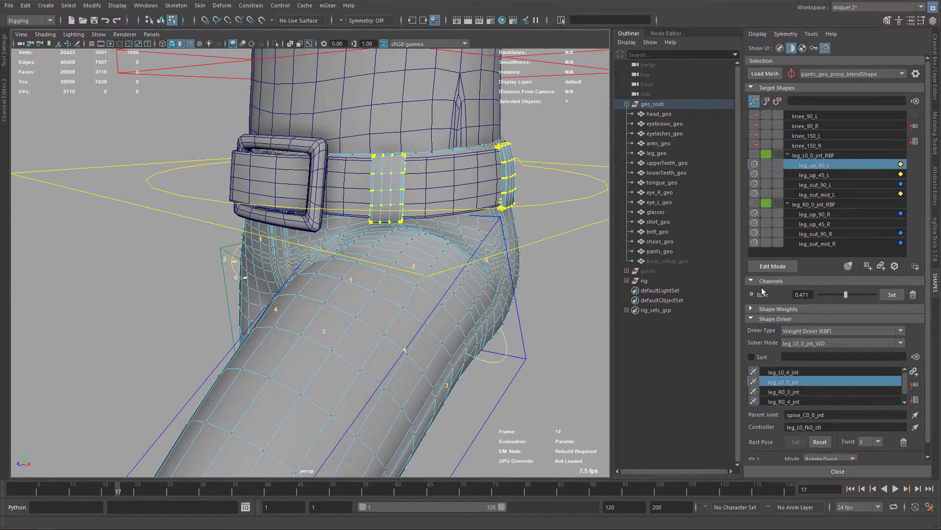
alt+drag(396, 360, 389, 286)
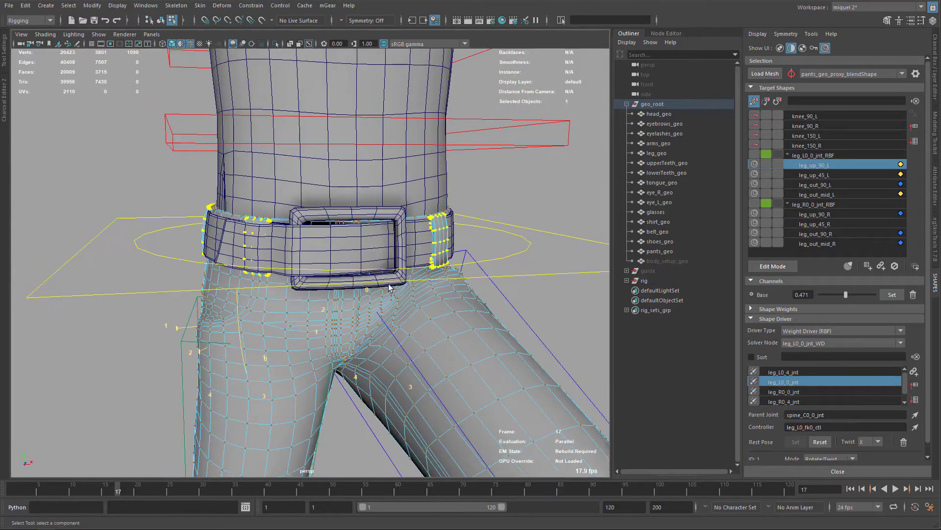
alt+drag(429, 350, 500, 350)
alt+right_drag(421, 383, 388, 277)
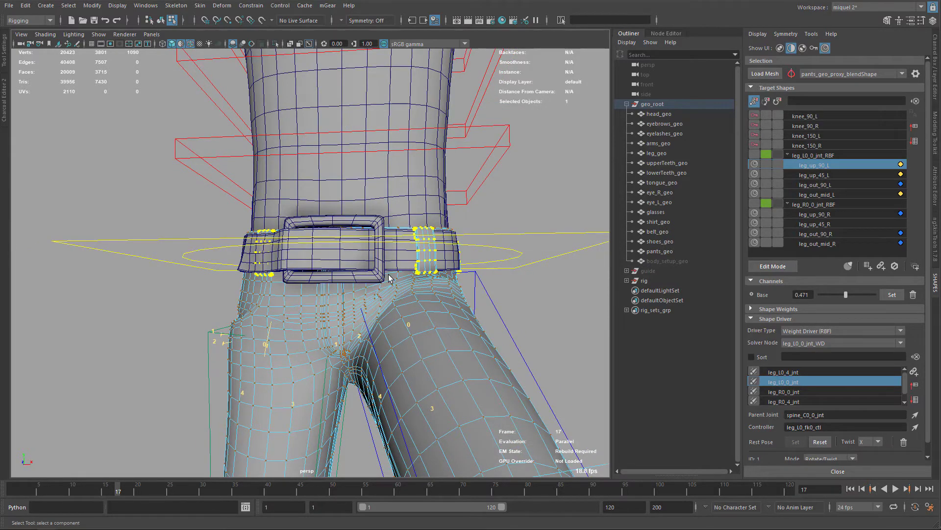
alt+drag(563, 267, 432, 234)
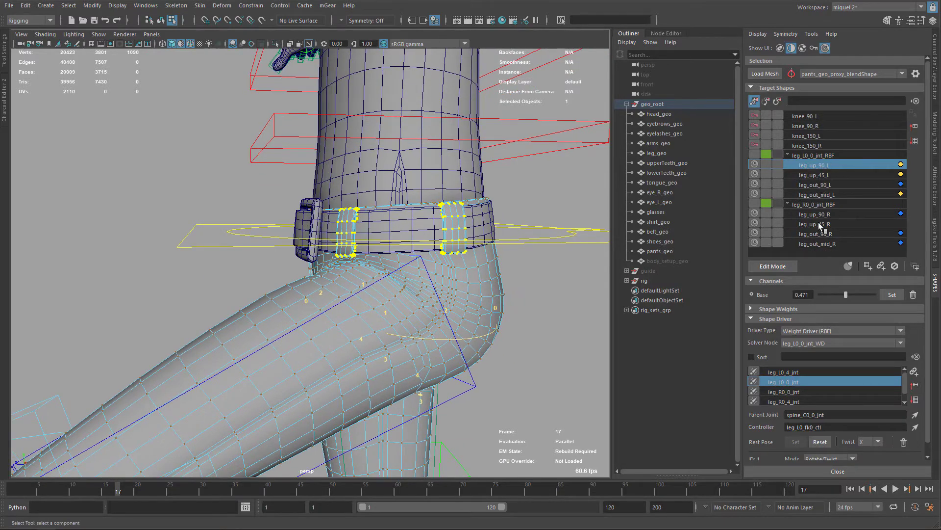
Step: Remove the selected belt loop vertices' target data from the leg_up_90_L and leg_up_45_L shapes
right_click(755, 295)
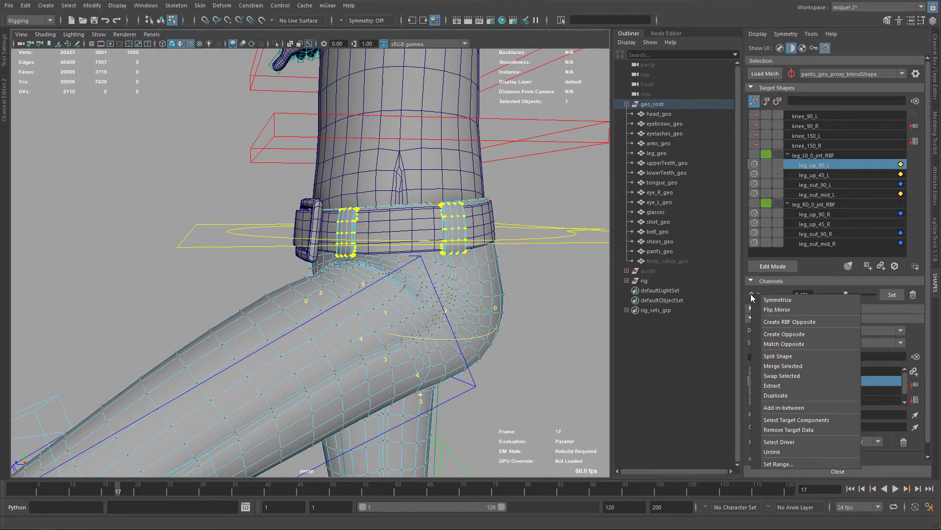
click(785, 430)
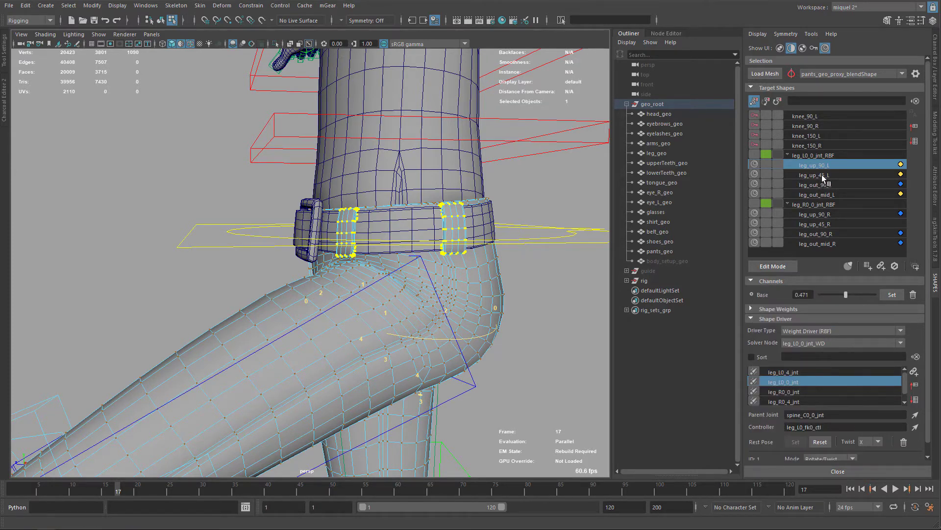
click(822, 175)
right_click(750, 295)
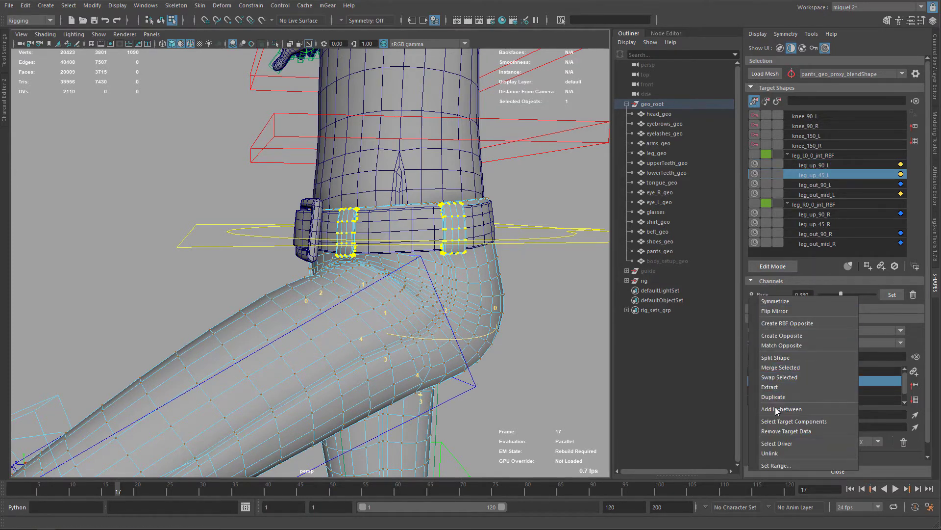
click(786, 430)
Step: Remove the selected belt loop vertices' target data from the leg_out_90_L and leg_out_mid_L shapes
click(809, 185)
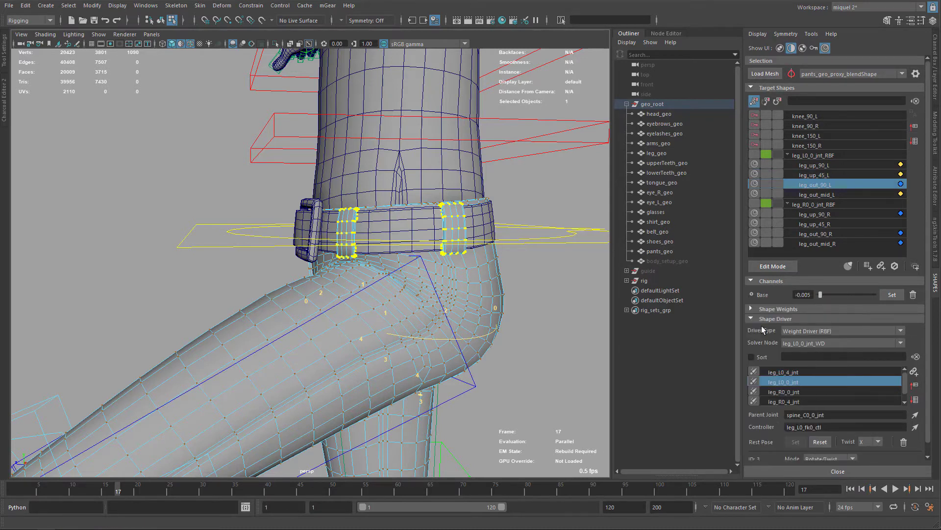
right_click(750, 300)
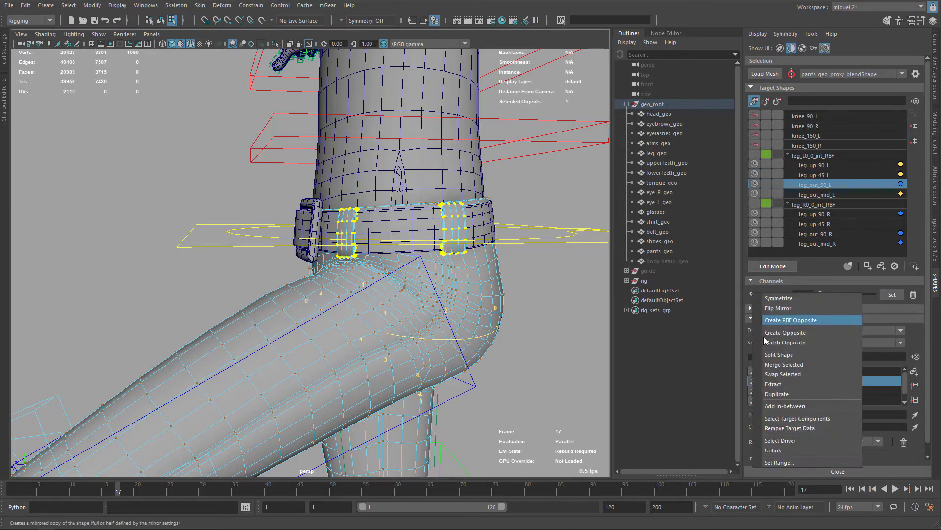
click(780, 426)
click(812, 197)
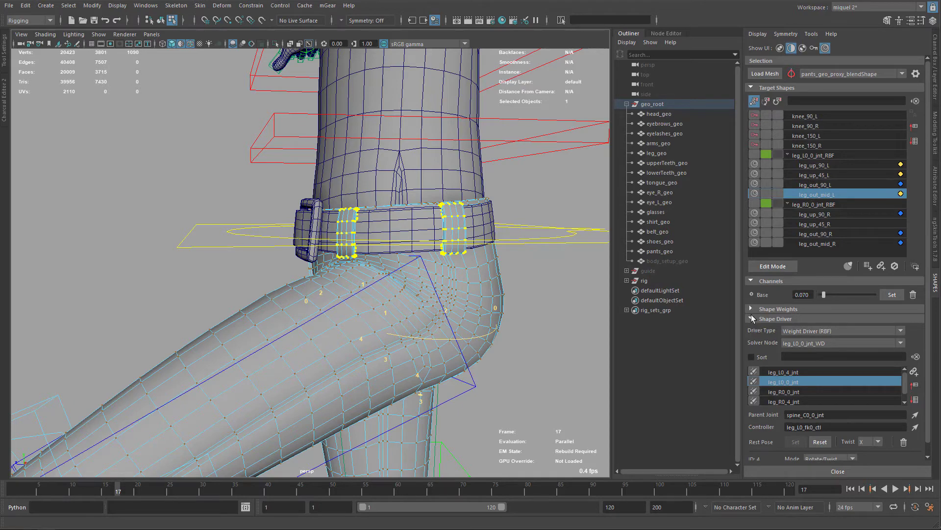
right_click(752, 296)
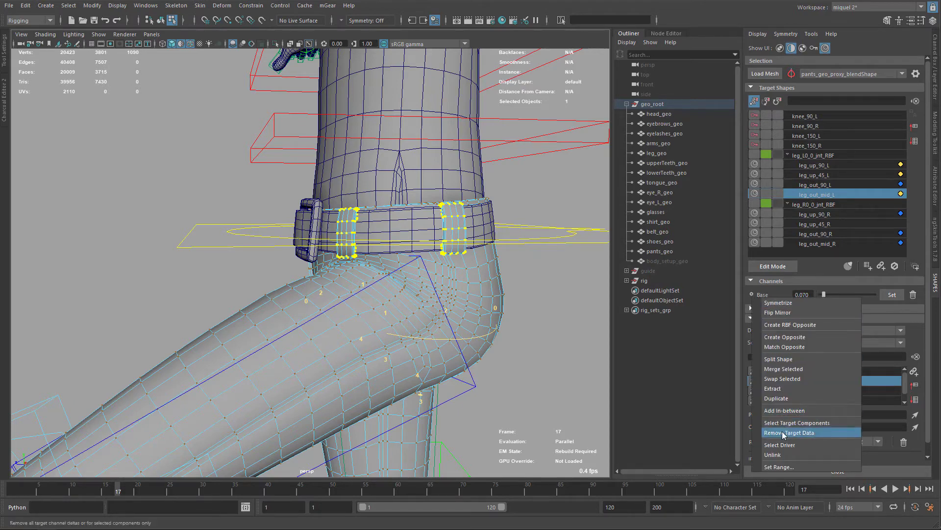
click(785, 423)
Step: Remove the selected belt loop vertices' target data from the leg_up_90_R and leg_up_45_R shapes
click(816, 215)
right_click(755, 296)
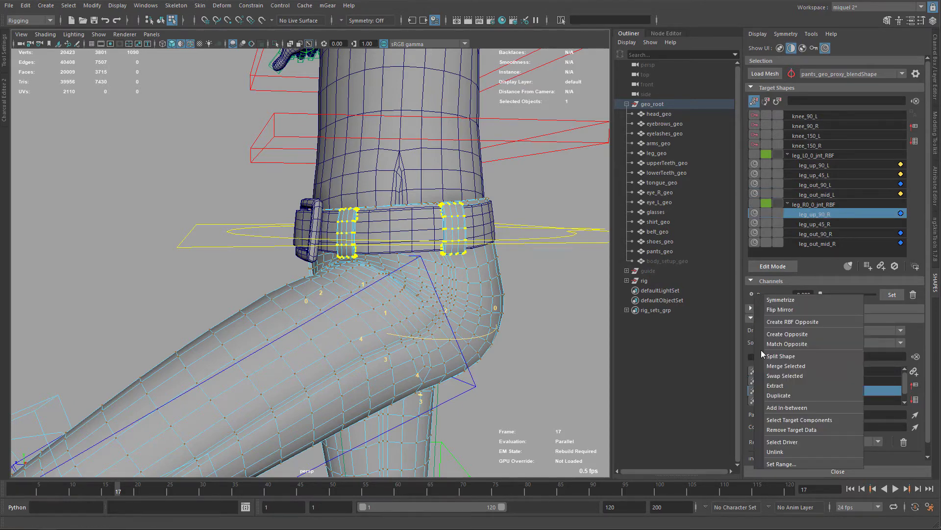
click(772, 424)
click(802, 224)
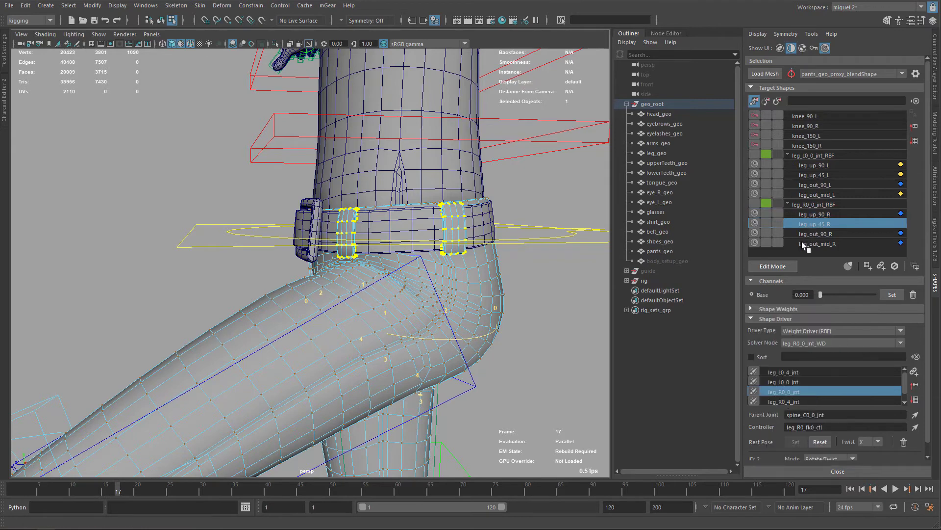
right_click(750, 295)
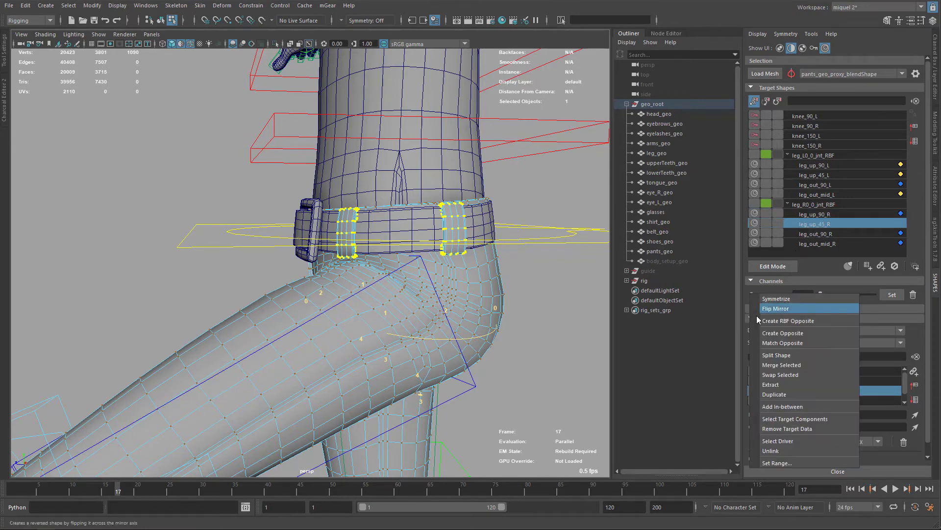
click(769, 429)
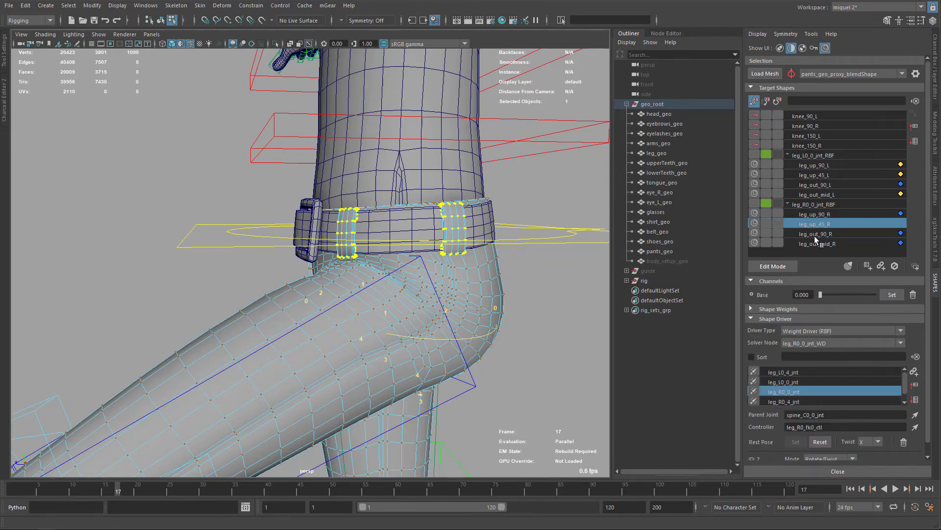
Step: Remove the selected belt loop vertices' target data from the leg_out_90_R and leg_out_mid_R shapes
click(814, 235)
right_click(750, 293)
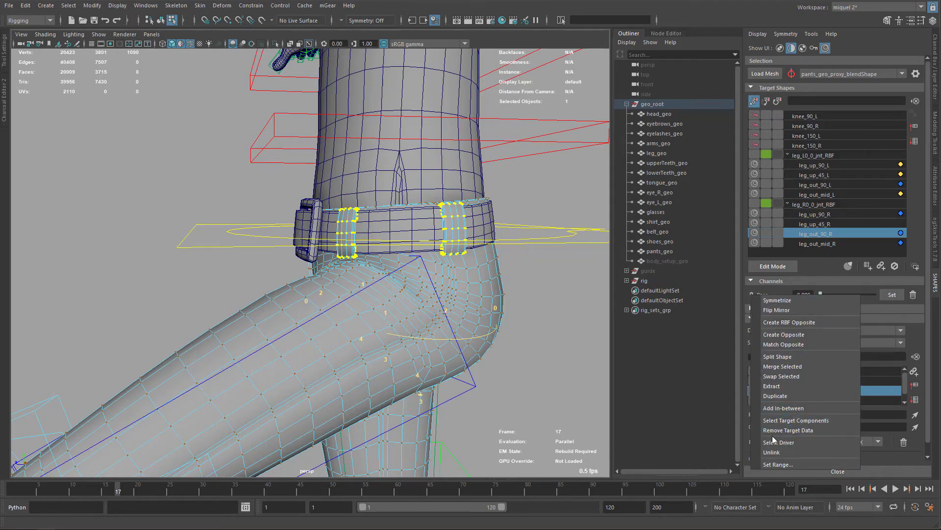
click(769, 430)
click(816, 244)
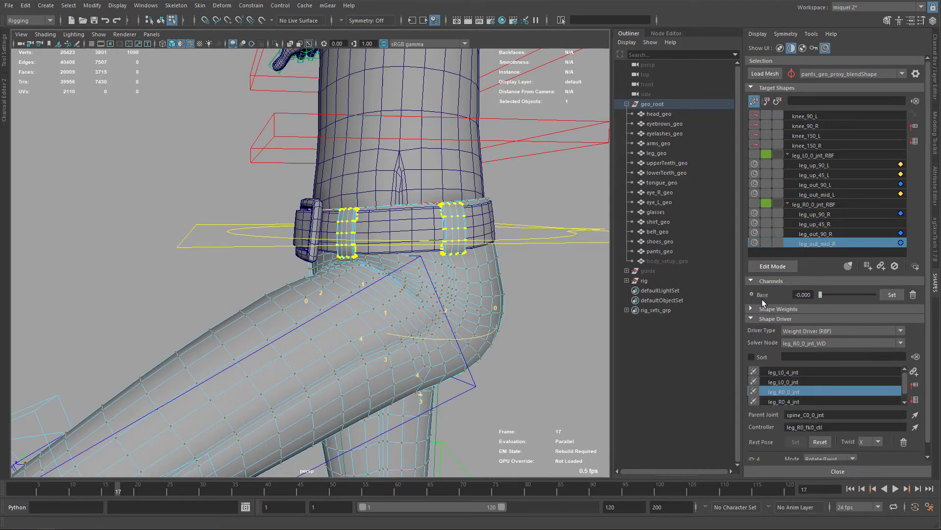
right_click(753, 294)
click(776, 429)
Step: Return to object mode and rotate the right leg's FK control through raised poses to check the belt loop deformation
alt+right_drag(483, 359, 487, 237)
alt+drag(487, 236, 372, 182)
key(F8)
click(430, 296)
alt+drag(373, 182, 494, 241)
key(q)
click(341, 299)
alt+drag(344, 300, 444, 314)
key(e)
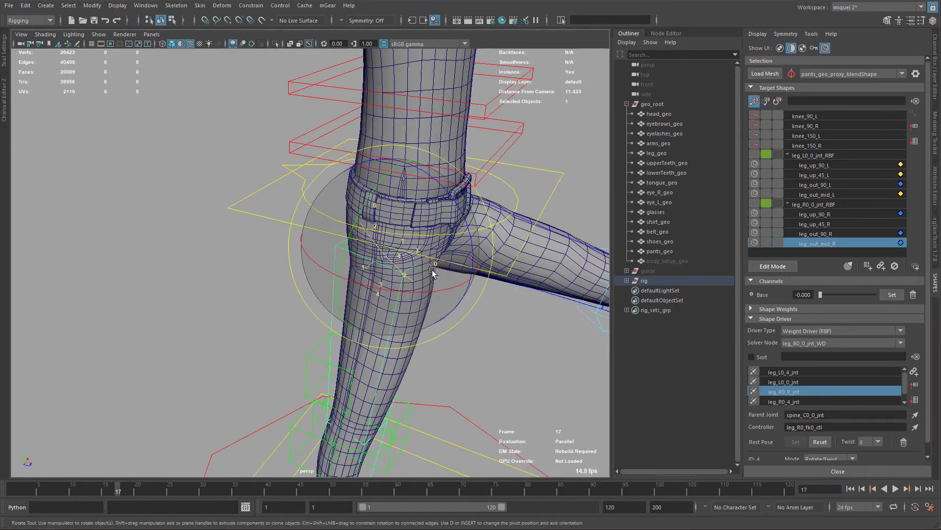
drag(464, 243, 410, 158)
alt+drag(420, 260, 479, 206)
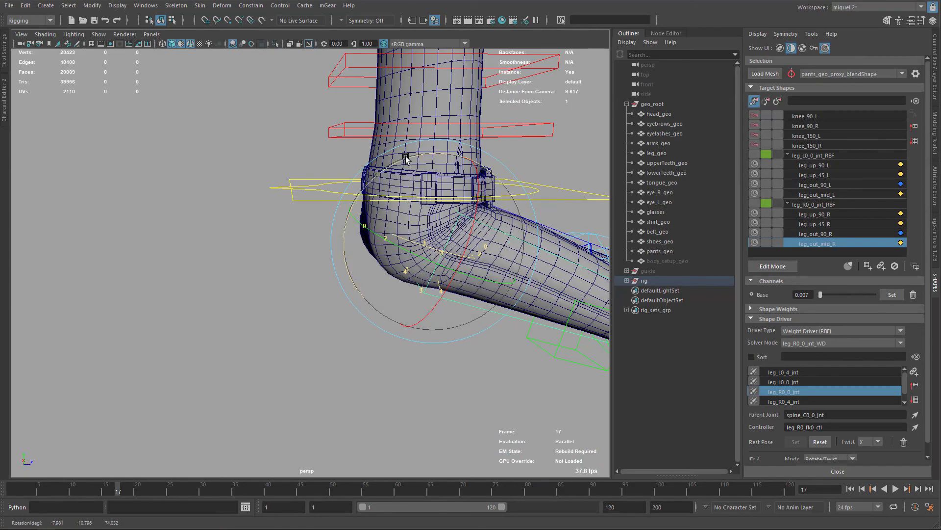
drag(406, 158, 443, 193)
alt+drag(456, 255, 429, 251)
Step: Select both upper leg FK controls and reset them so the legs return to their rest pose
key(q)
click(436, 268)
shift+click(304, 279)
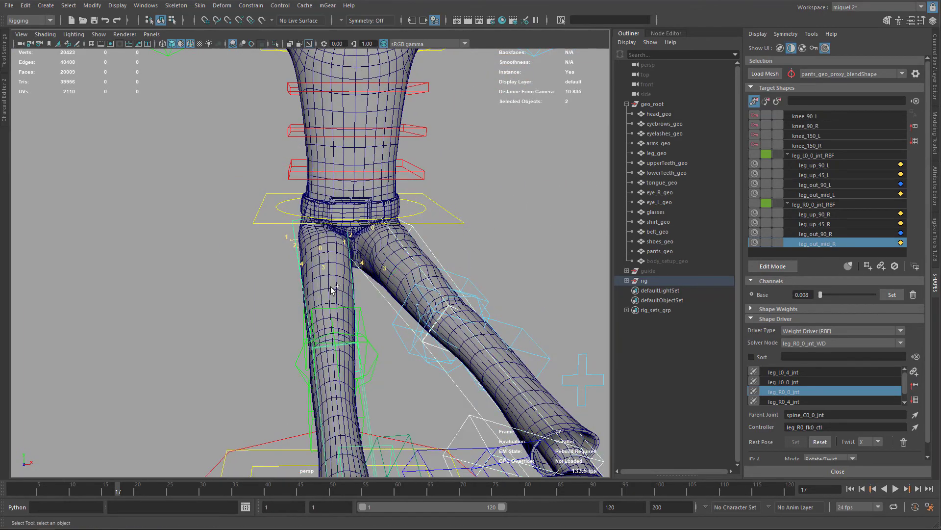
key(alt+r)
alt+right_drag(446, 342, 379, 267)
alt+middle_drag(379, 266, 390, 250)
key(e)
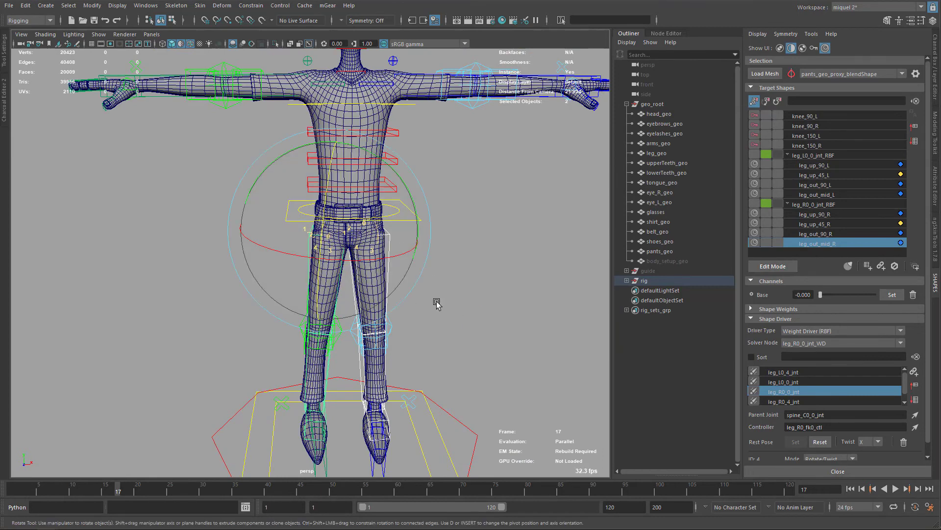
alt+right_drag(435, 301, 447, 261)
alt+right_drag(487, 390, 455, 269)
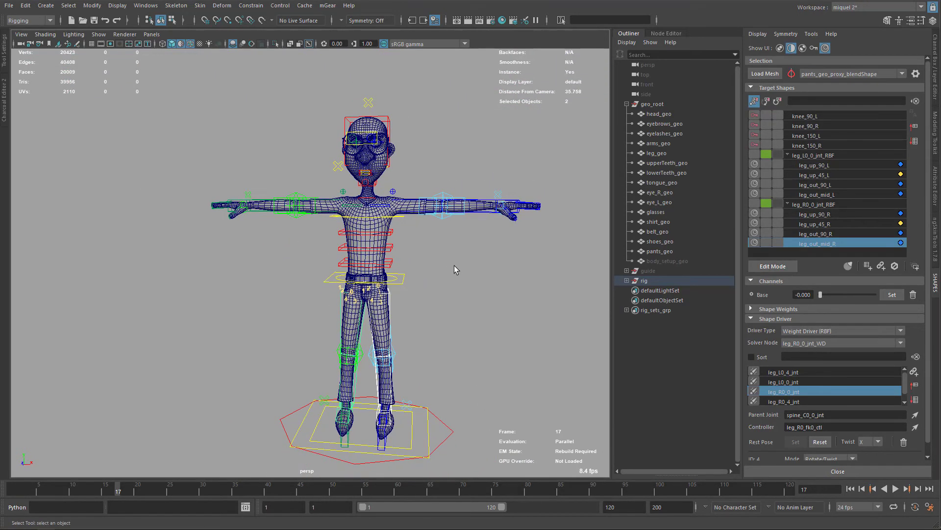